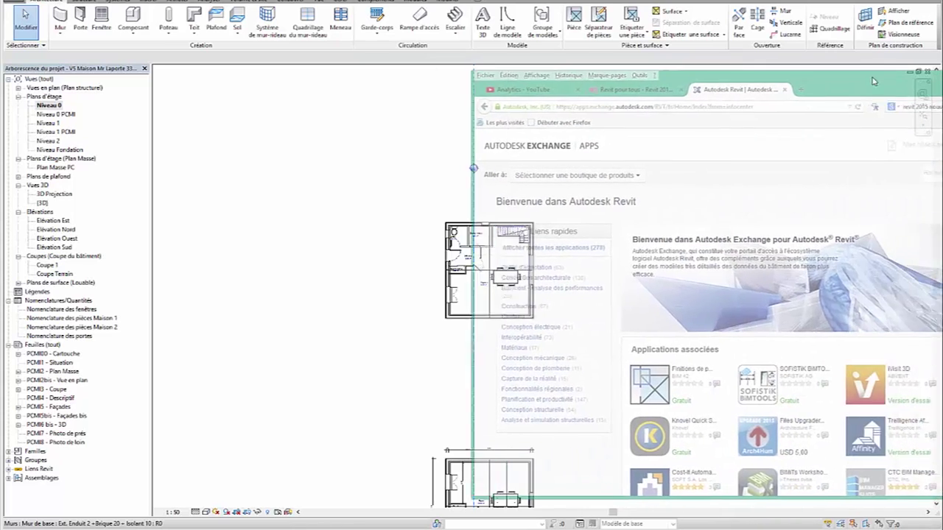
- Scroll through the Autodesk Exchange Apps page, then close the browser to return to the Niveau 0 plan
scroll(691, 317, down, 5)
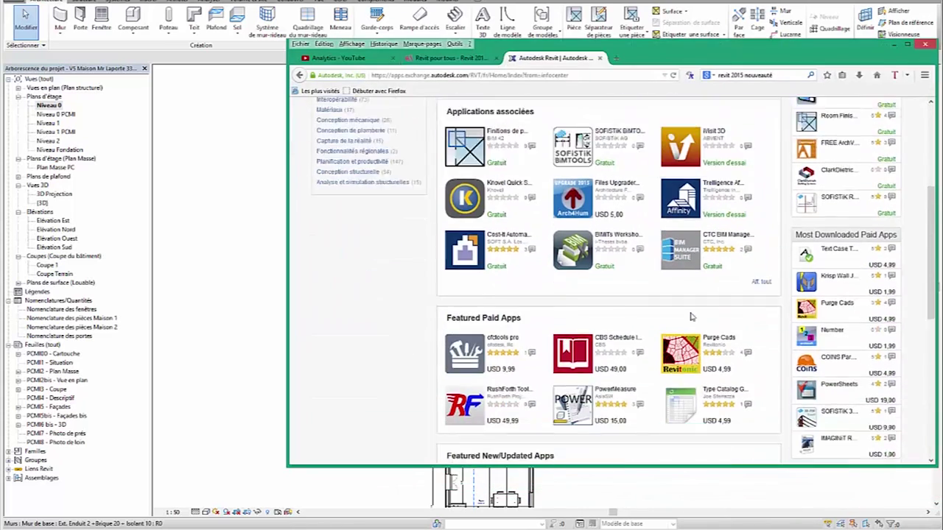
scroll(691, 317, down, 1)
scroll(691, 315, up, 4)
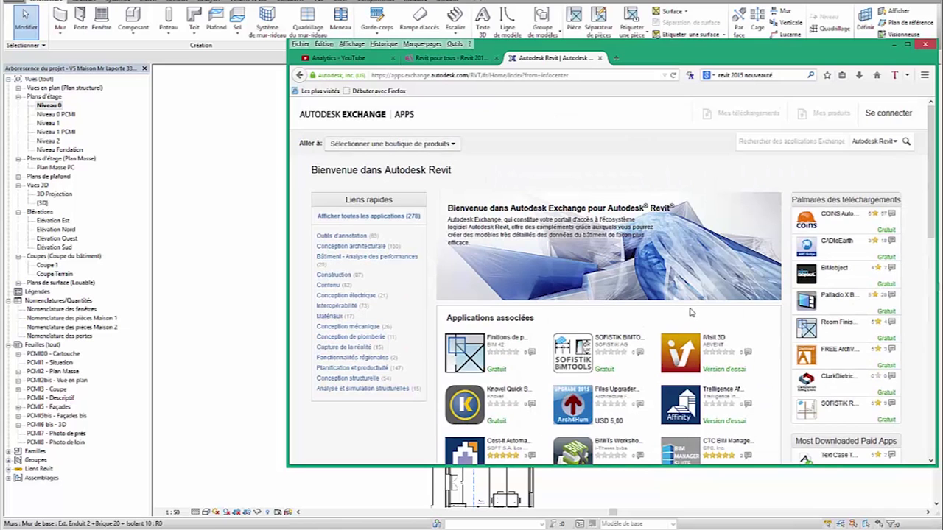
scroll(691, 314, down, 3)
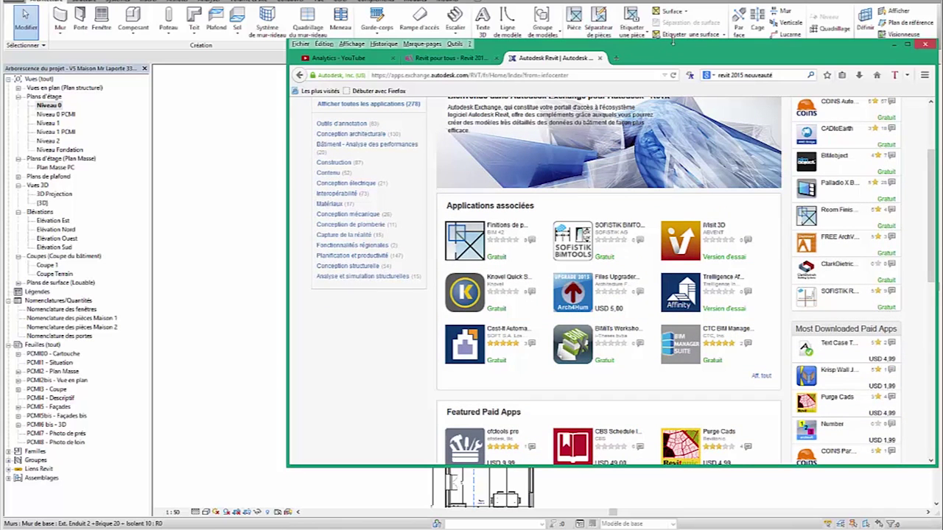
click(894, 44)
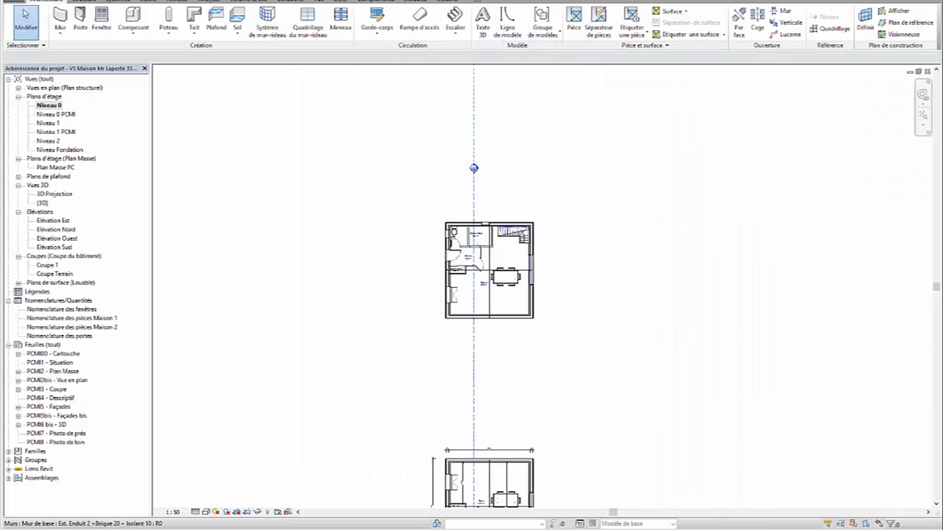
- Browse the Extensions, Systèmes and Structure tabs, start Structure > Ferme, and decline loading a truss family
scroll(435, 263, down, 2)
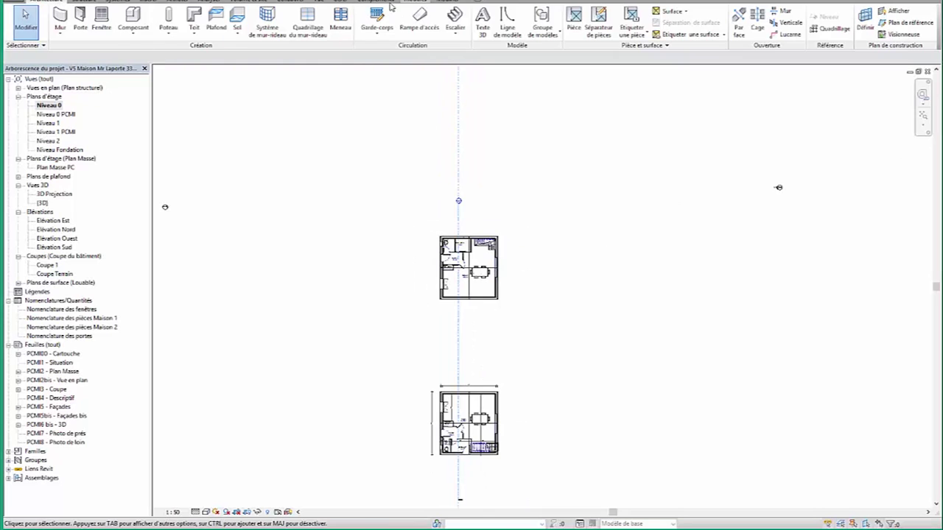
click(416, 2)
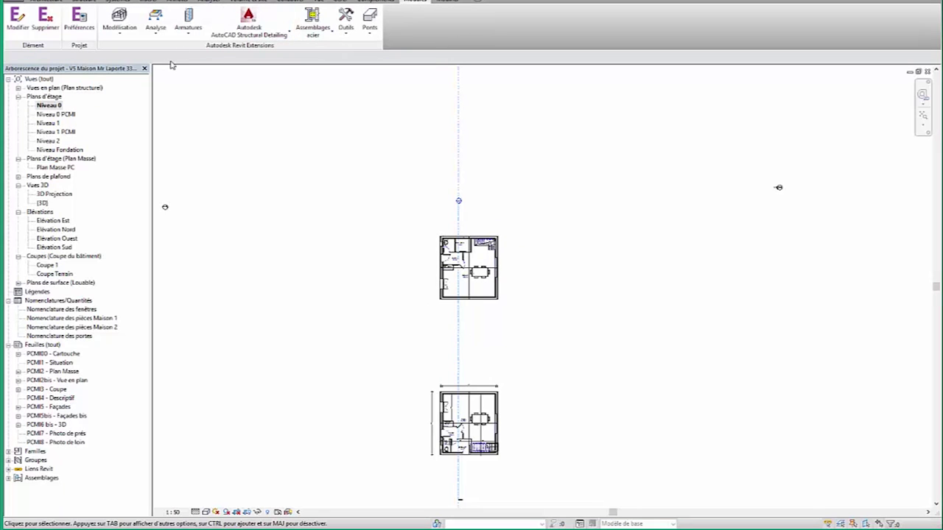
click(127, 38)
click(117, 2)
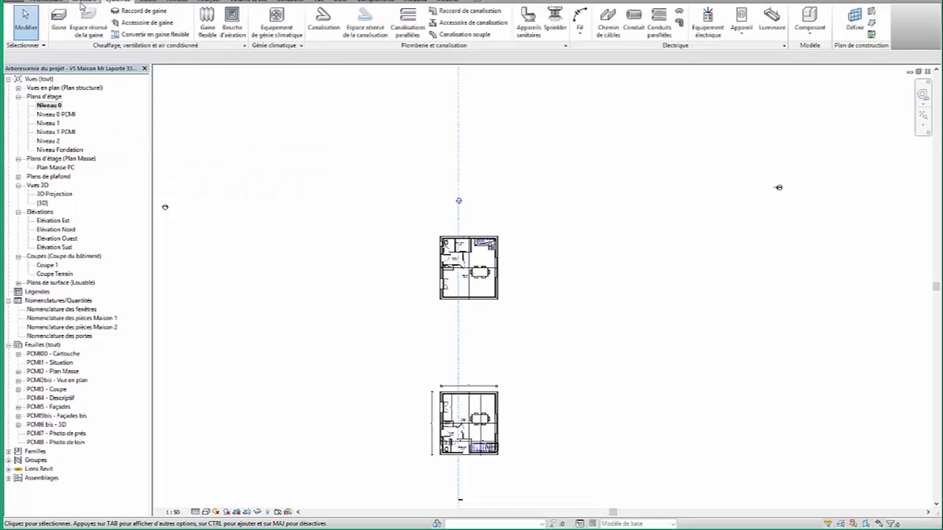
click(84, 2)
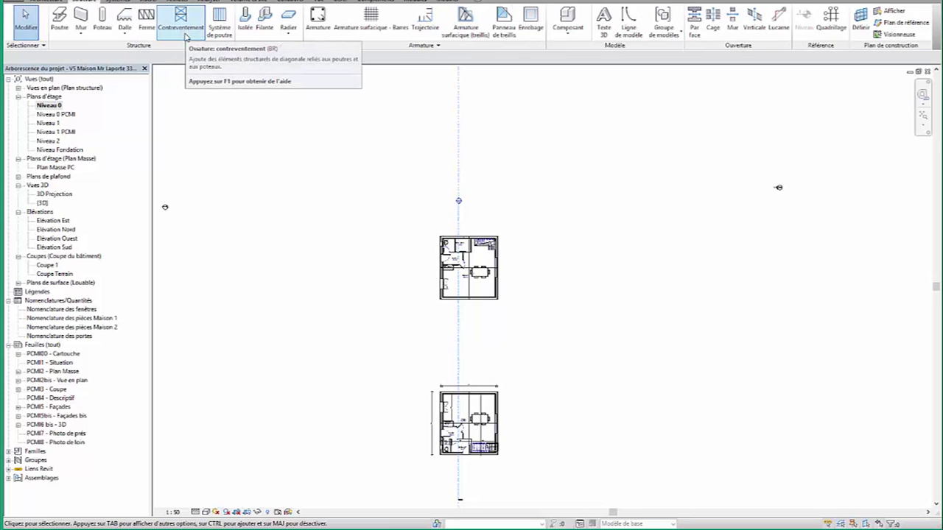
click(146, 28)
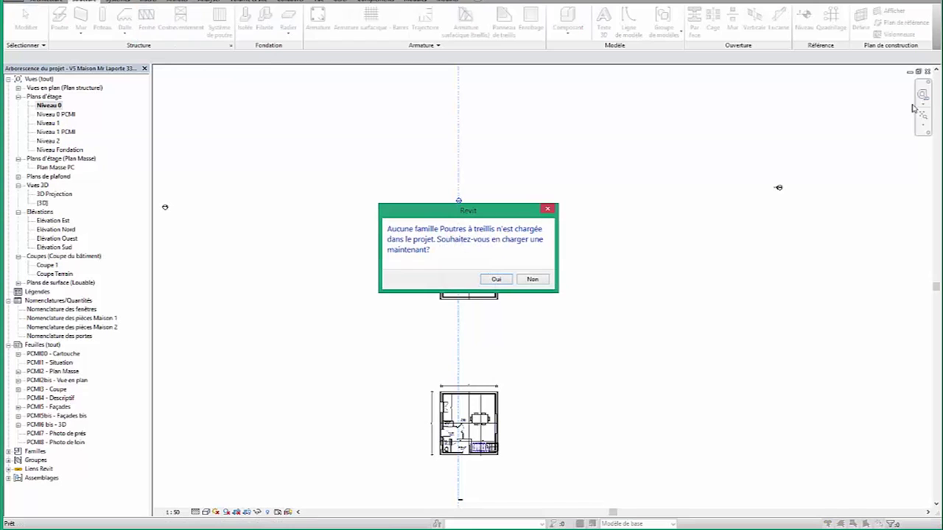
click(532, 280)
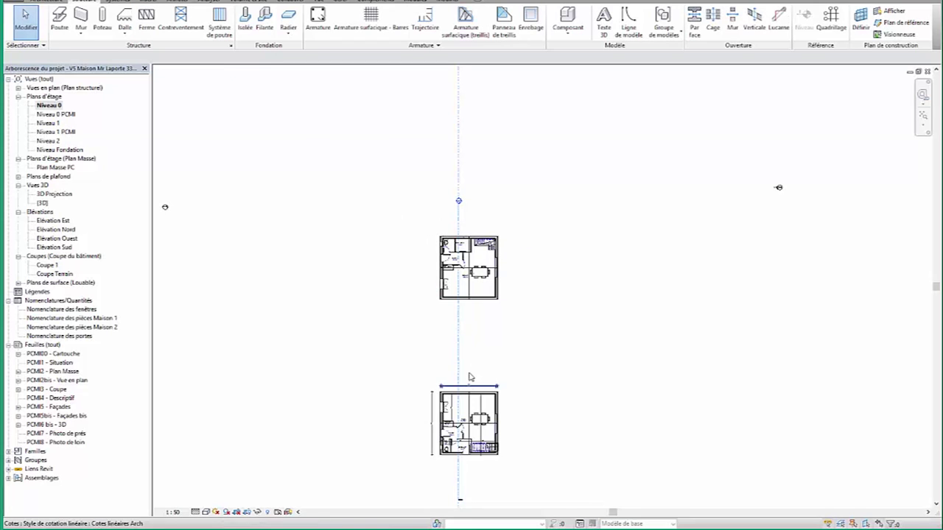
- Open the Niveau 2, Niveau 1 PCMI and Niveau 1 floor plans, then return to Niveau 2
scroll(382, 238, up, 1)
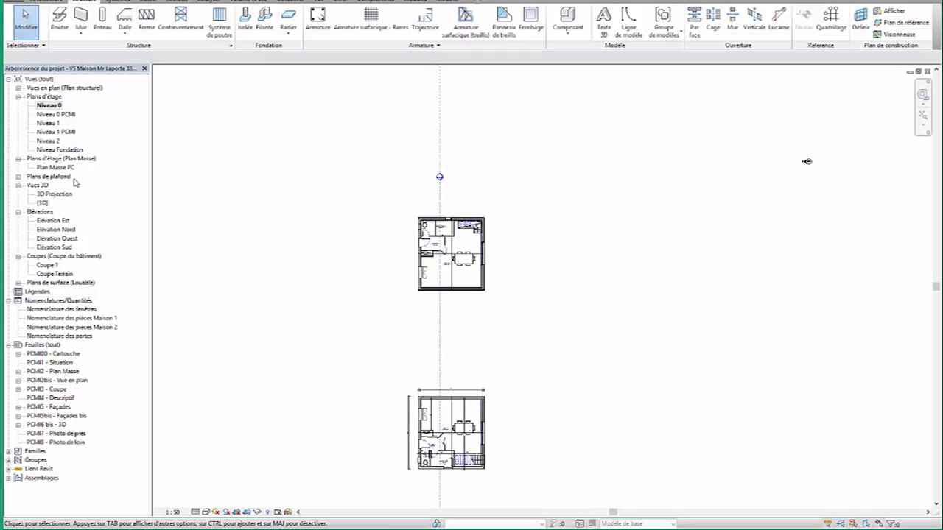
double_click(49, 141)
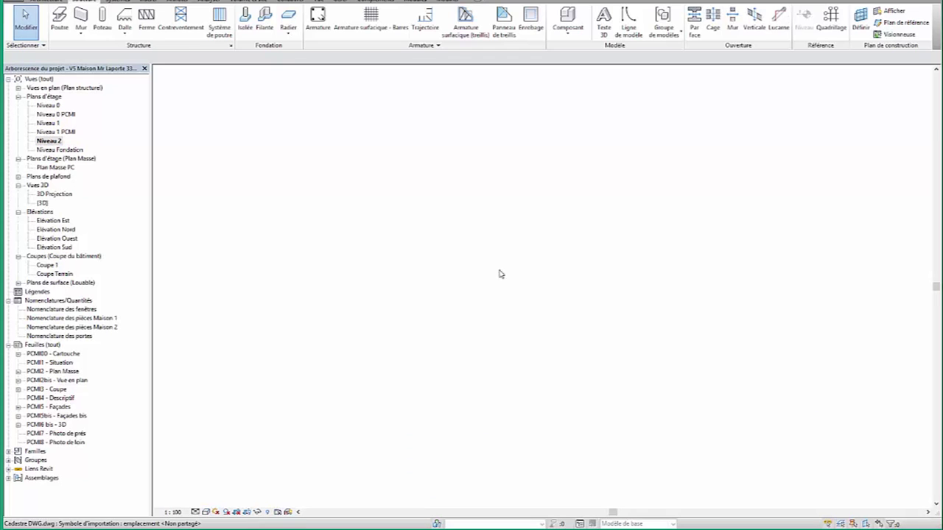
double_click(54, 132)
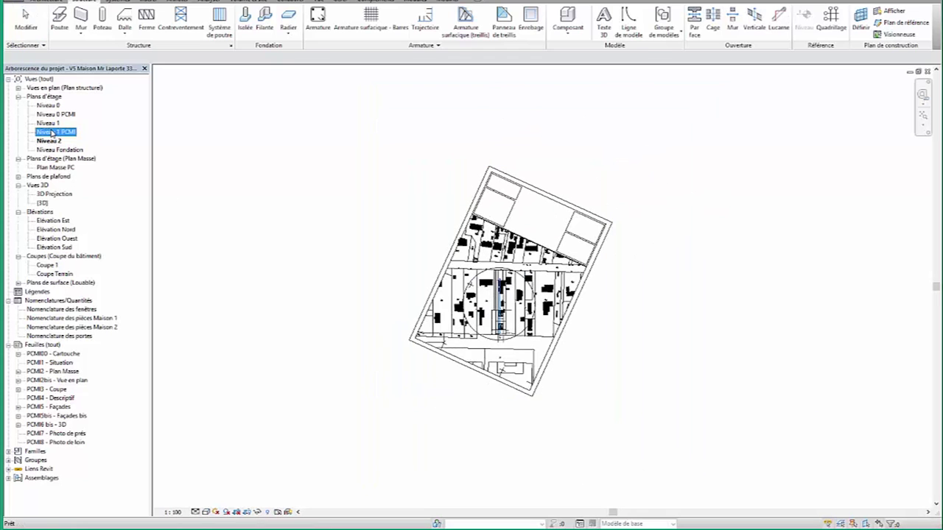
click(48, 123)
double_click(49, 123)
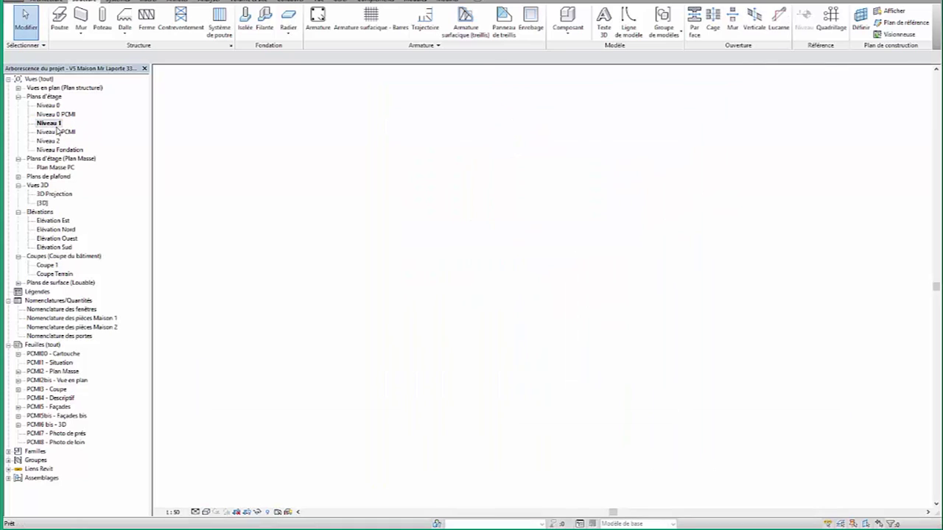
double_click(49, 140)
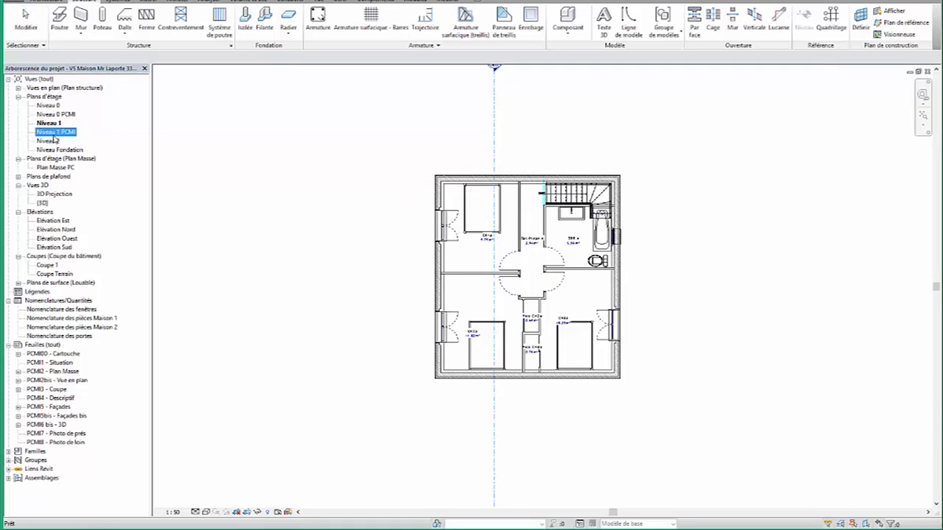
- Zoom in on the hip roof in the Niveau 2 plan, then open the default {3D} view
scroll(469, 308, up, 1)
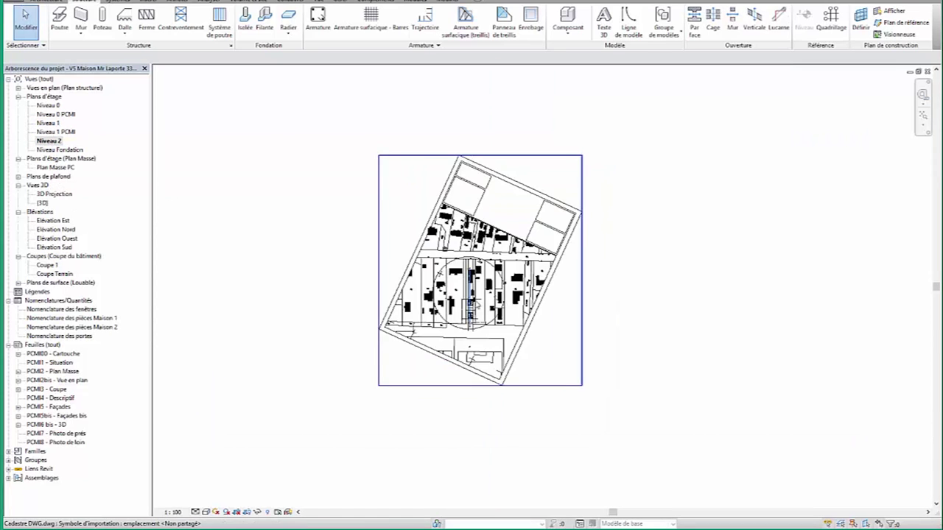
scroll(469, 308, up, 5)
scroll(415, 290, up, 2)
scroll(415, 291, up, 2)
scroll(415, 291, up, 3)
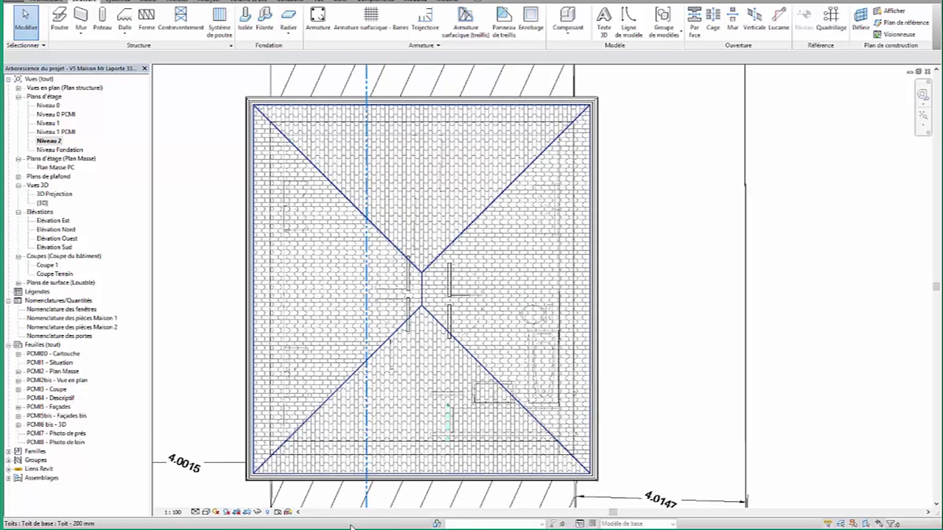
middle_drag(409, 269, 401, 266)
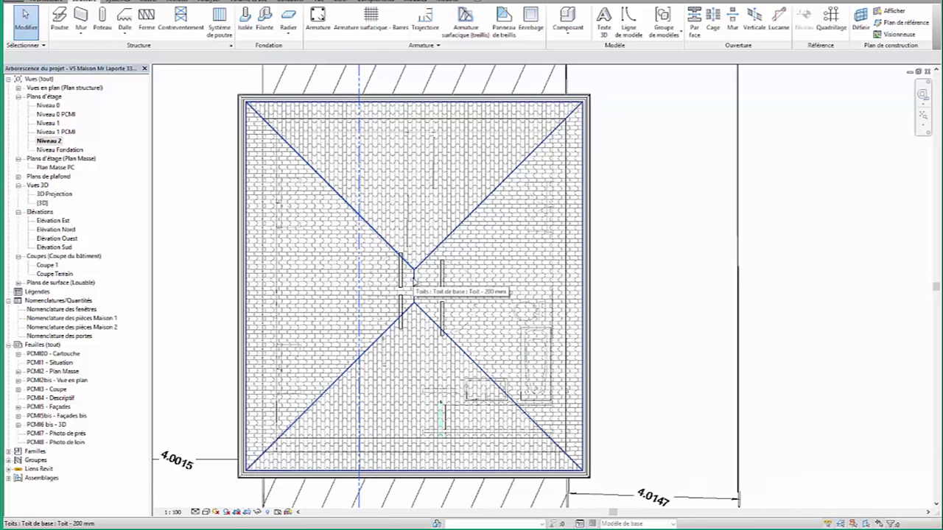
scroll(414, 279, down, 2)
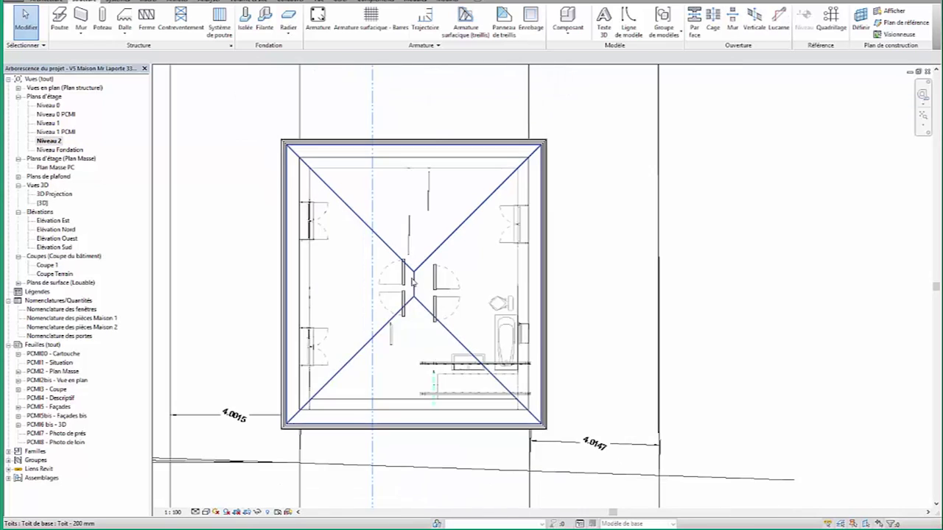
scroll(416, 277, up, 2)
scroll(423, 277, down, 2)
scroll(423, 277, down, 1)
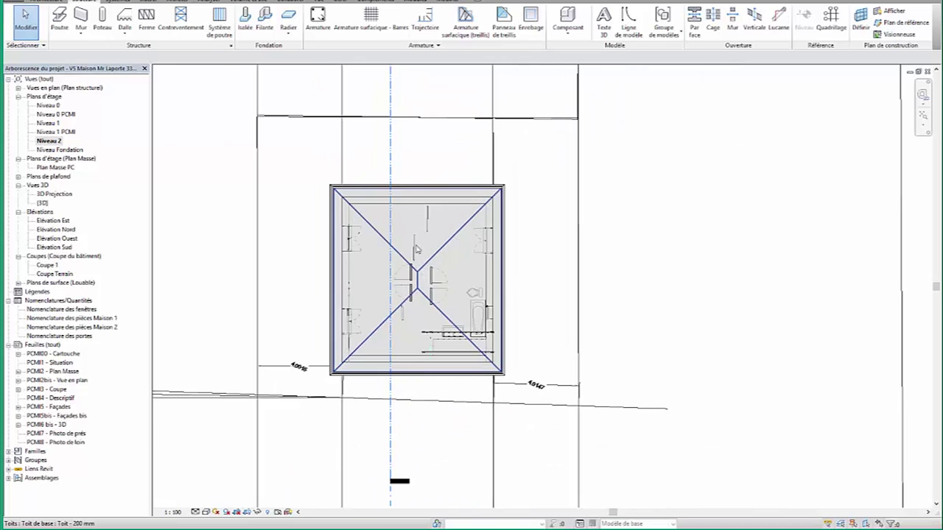
double_click(43, 203)
- In the {3D} view's graphic display options, set Transparence to 10 and apply it
scroll(503, 273, down, 2)
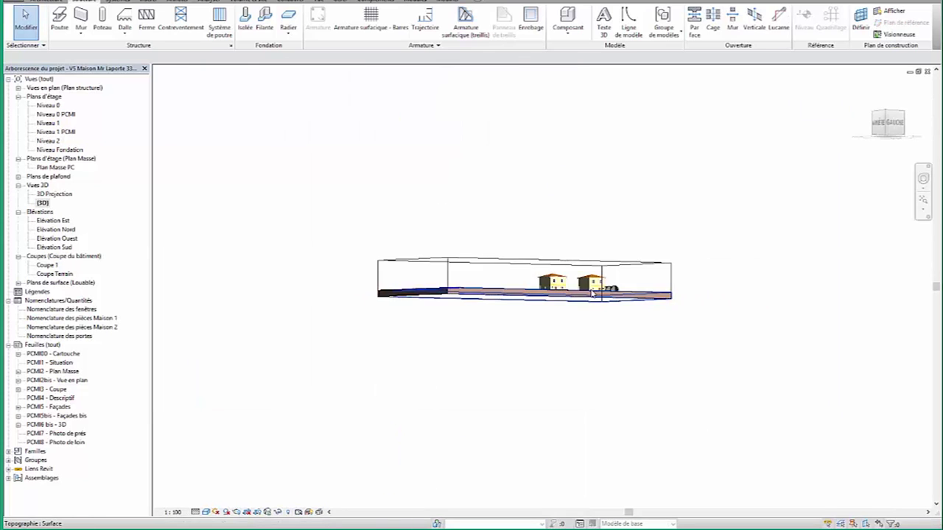
scroll(505, 283, up, 2)
scroll(524, 251, up, 3)
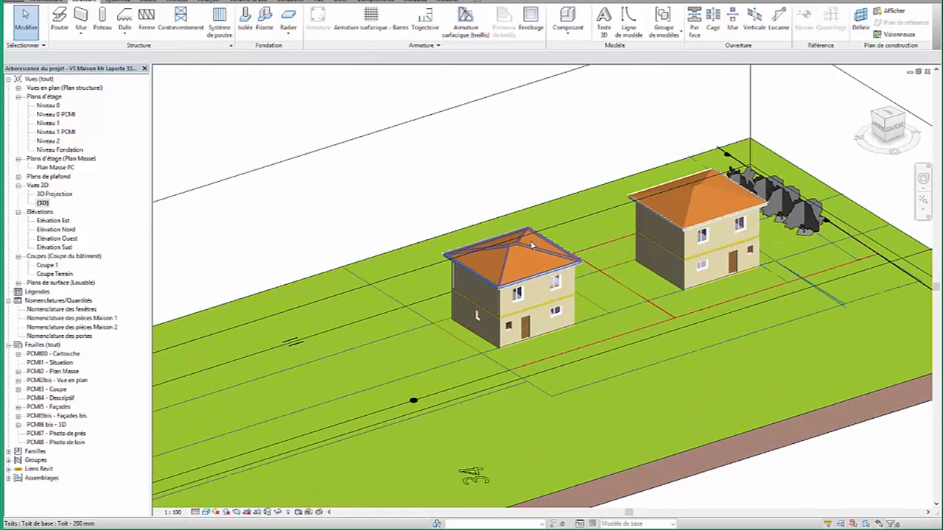
scroll(525, 247, up, 3)
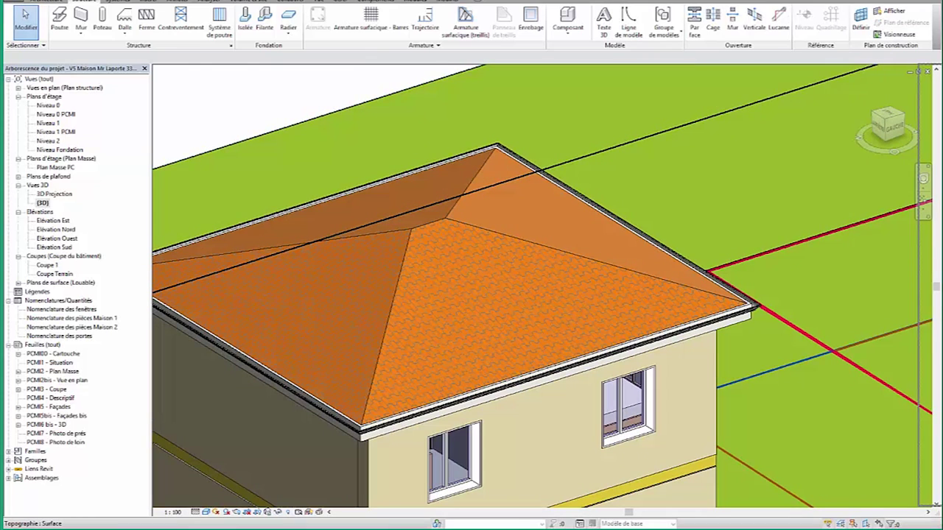
mouse_move(724, 89)
mouse_down()
mouse_move(824, 76)
mouse_move(823, 90)
mouse_up()
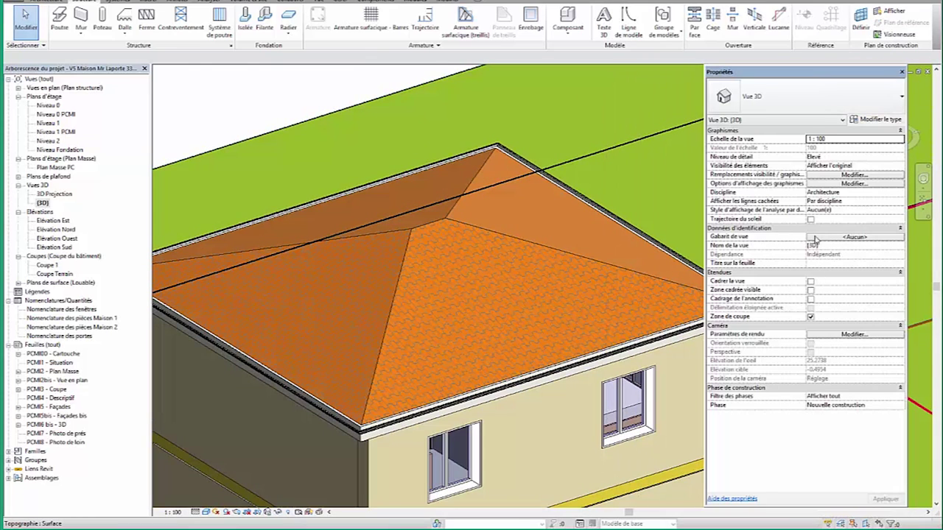
click(838, 185)
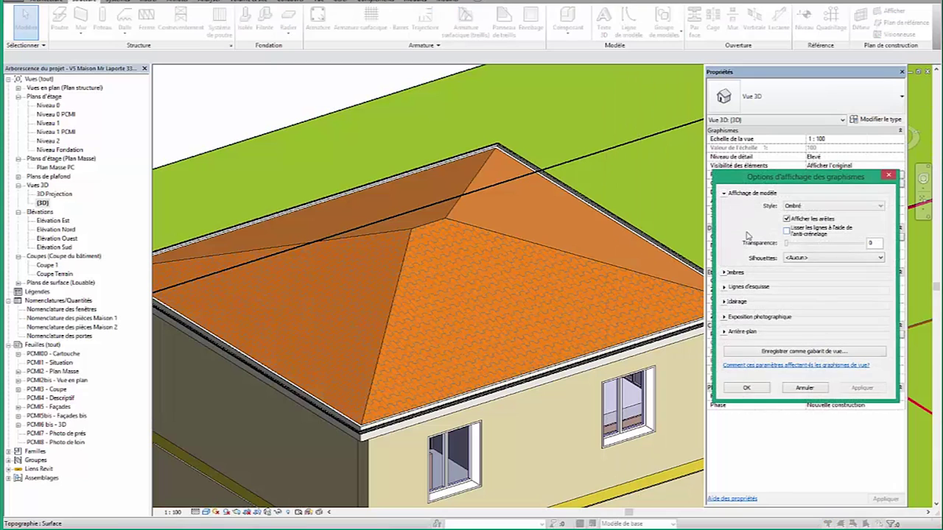
drag(790, 245, 794, 246)
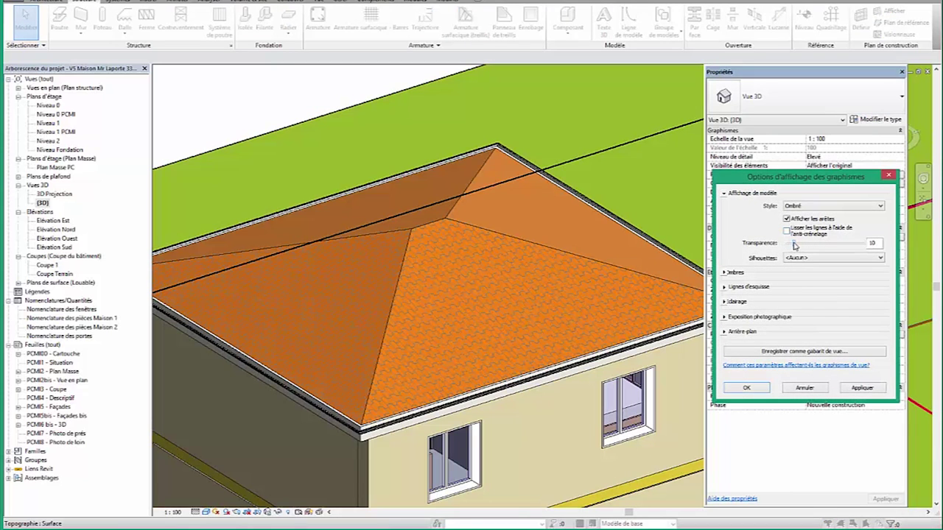
click(866, 391)
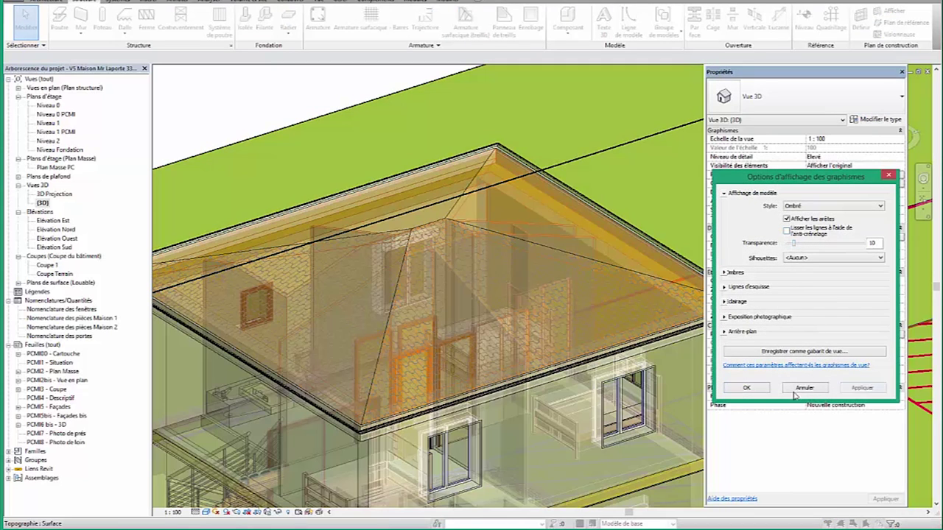
click(746, 389)
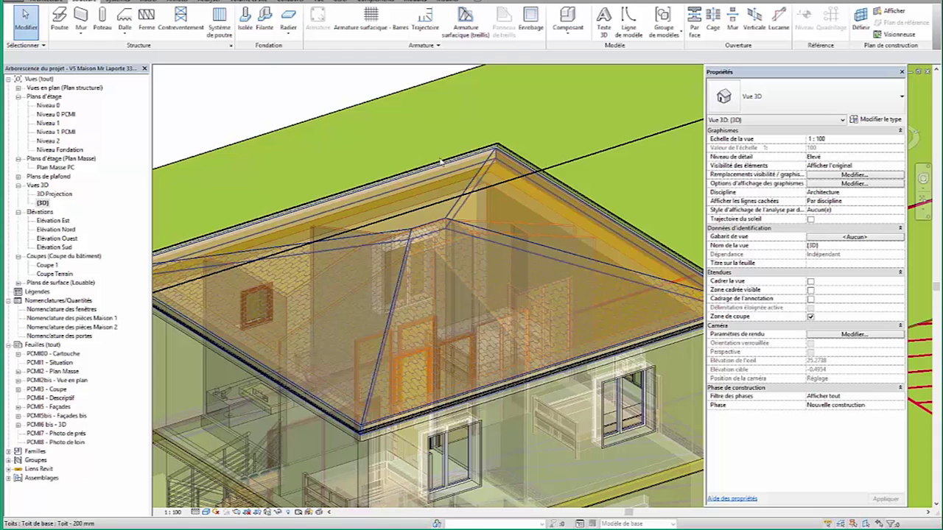
click(551, 228)
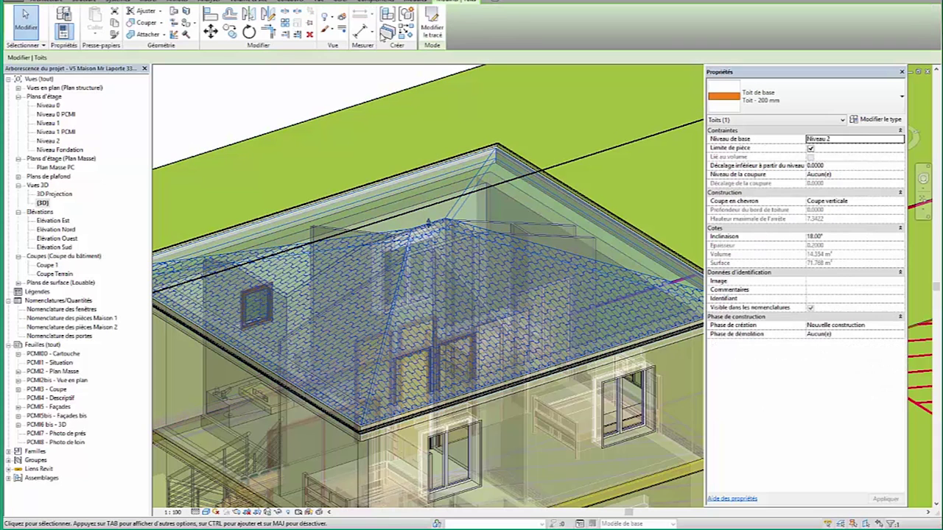
click(412, 1)
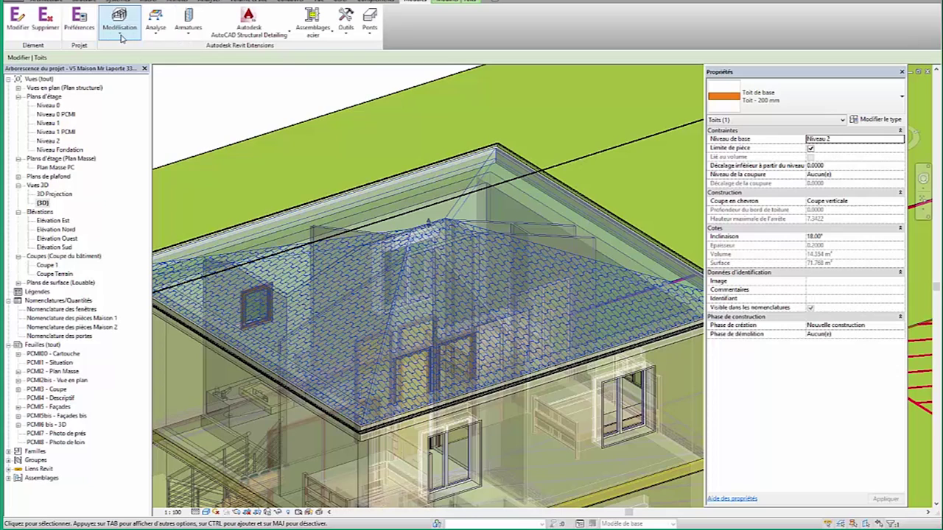
click(121, 37)
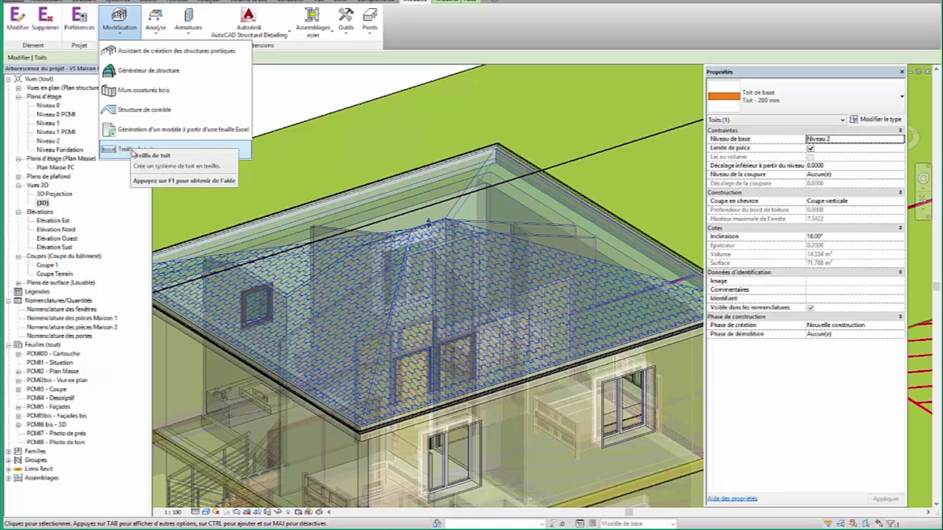
click(133, 153)
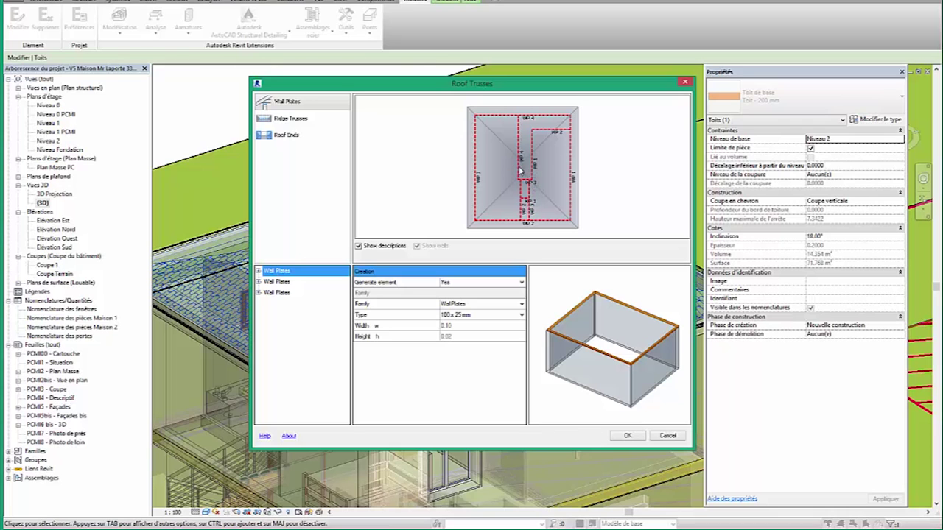
click(682, 83)
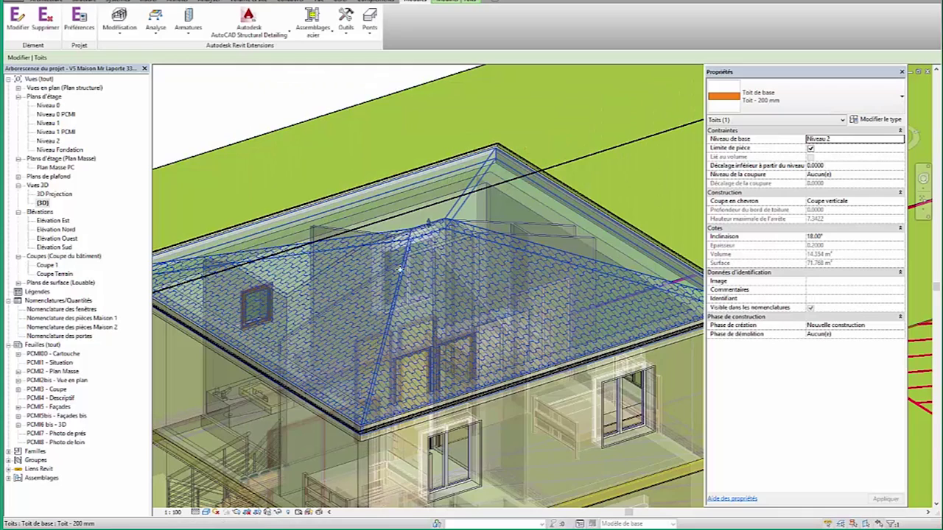
- Reselect the roof and isolate the roof category in the {3D} view
scroll(400, 270, down, 3)
key(Escape)
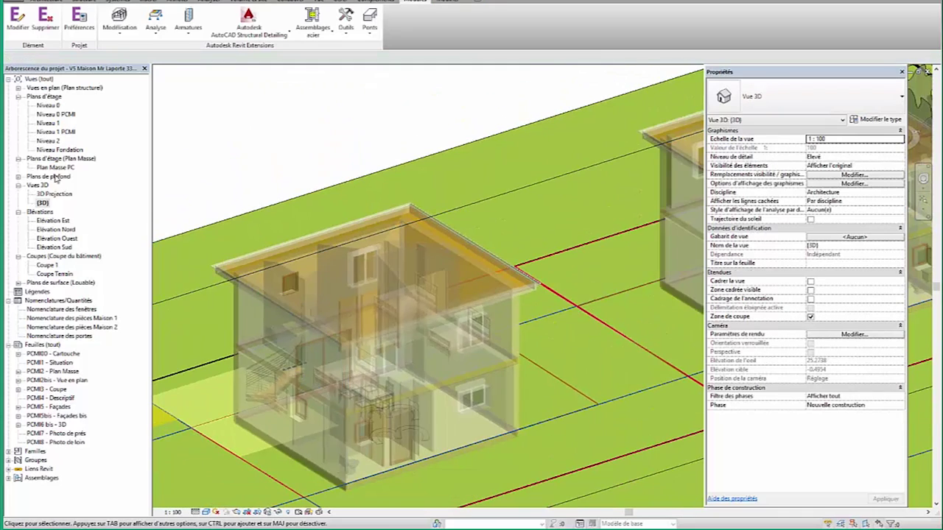
click(376, 246)
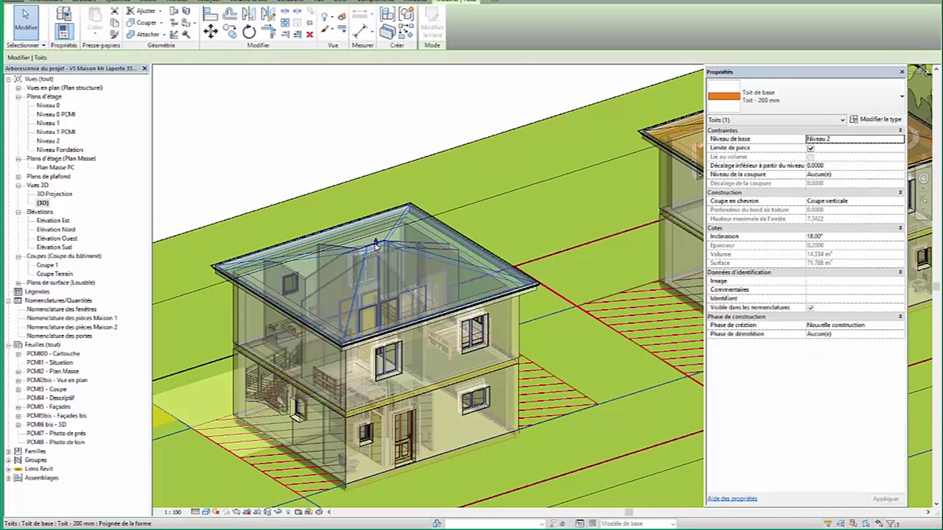
click(281, 518)
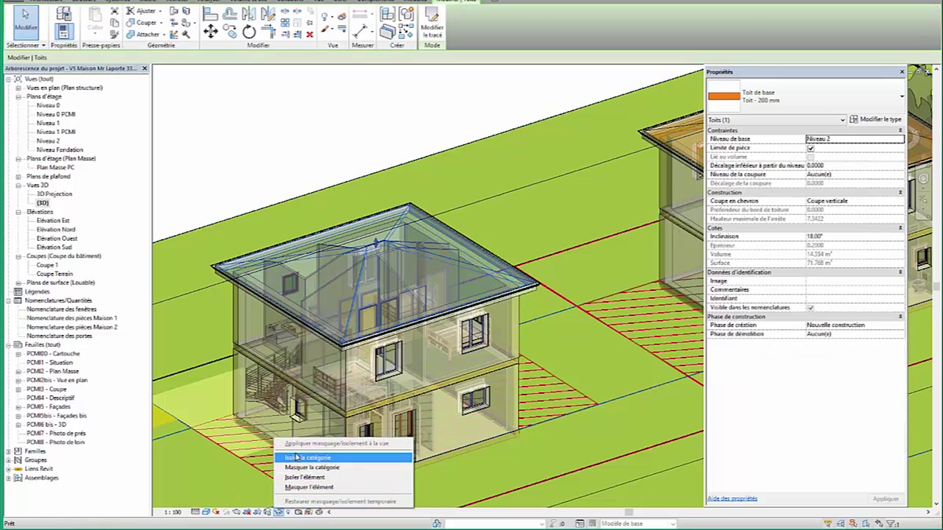
click(310, 461)
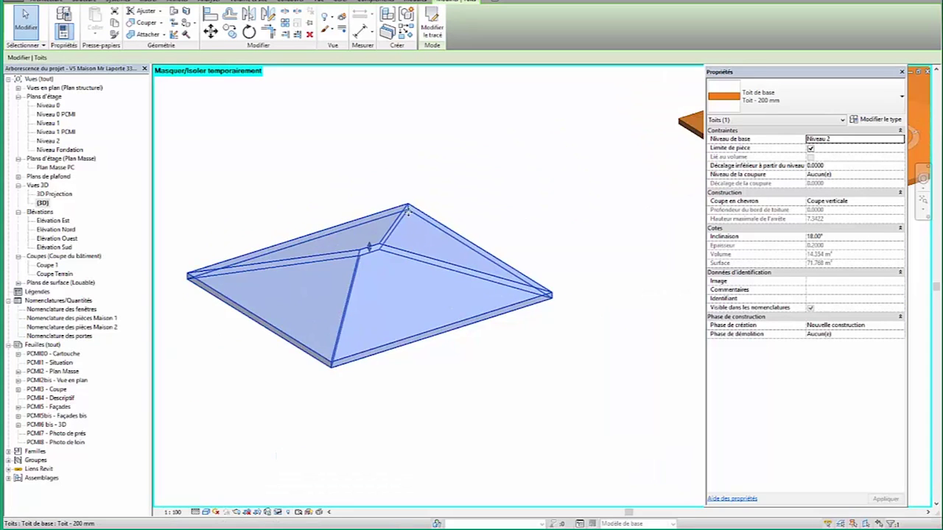
shift+middle_drag(310, 460, 345, 270)
key(Escape)
scroll(345, 269, up, 2)
click(337, 276)
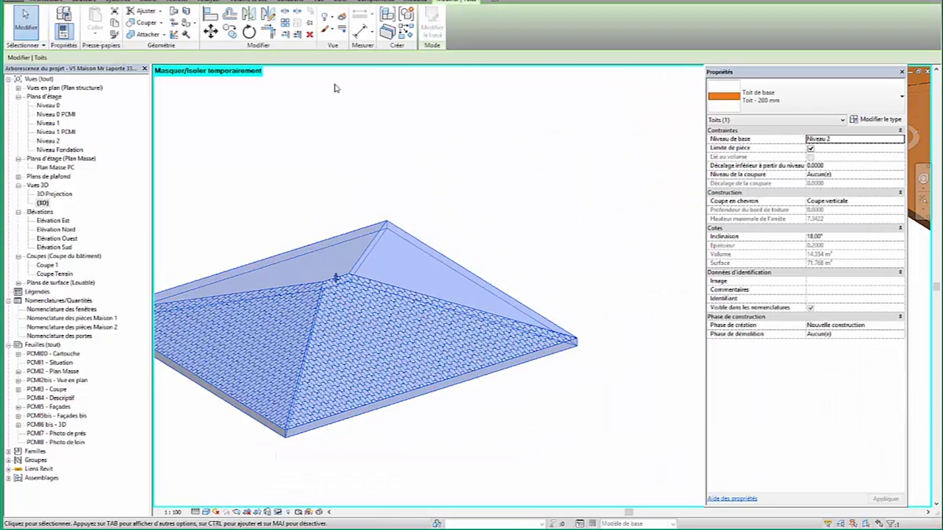
click(417, 2)
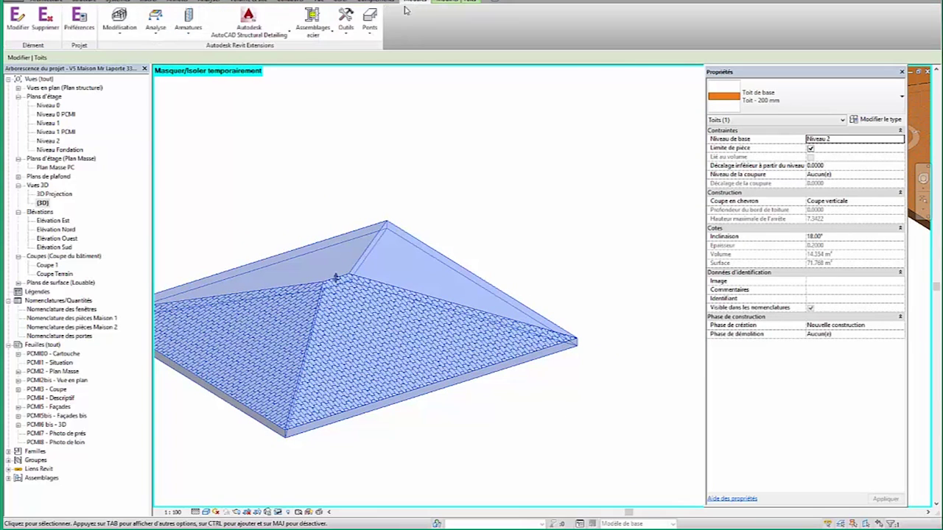
click(127, 35)
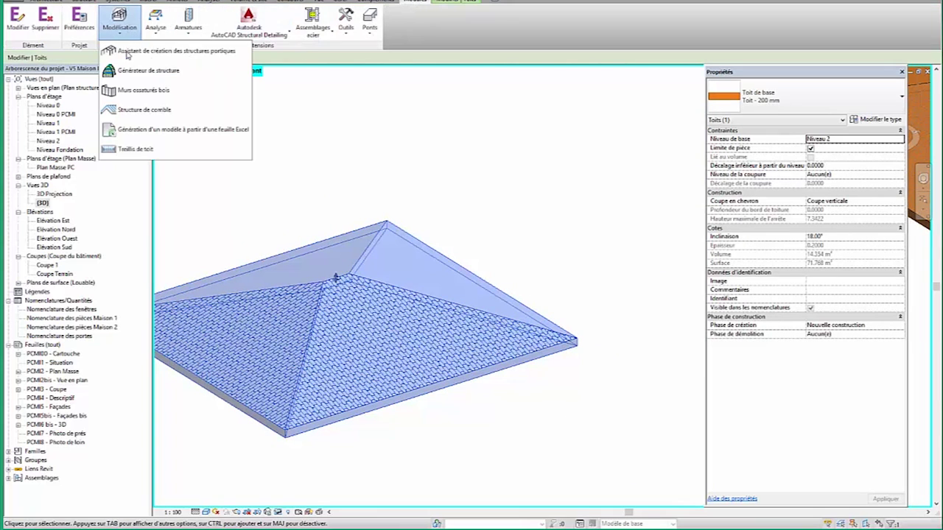
click(138, 149)
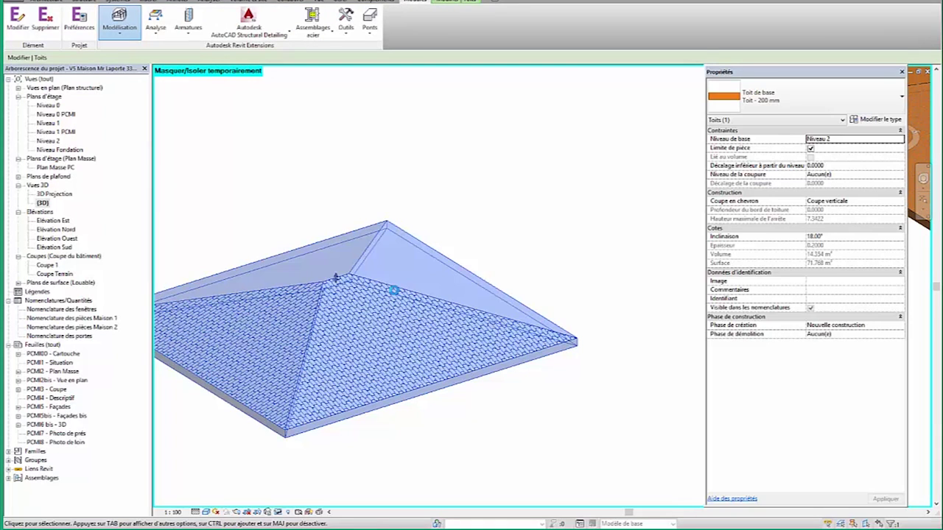
click(558, 284)
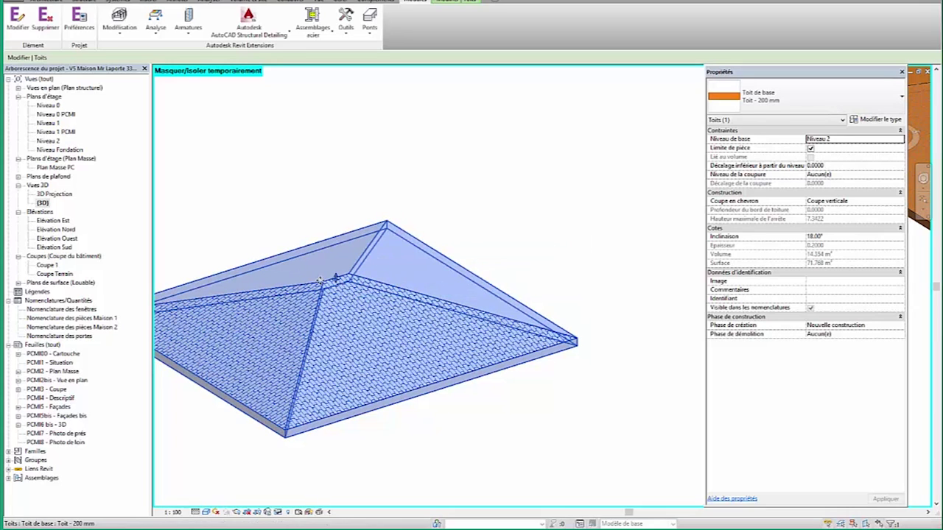
scroll(315, 271, down, 2)
scroll(323, 412, down, 1)
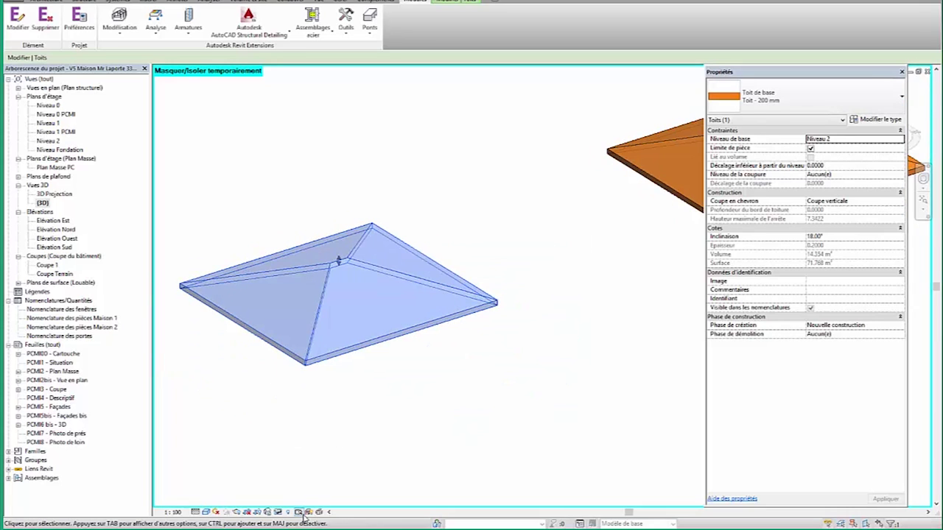
click(120, 26)
click(138, 148)
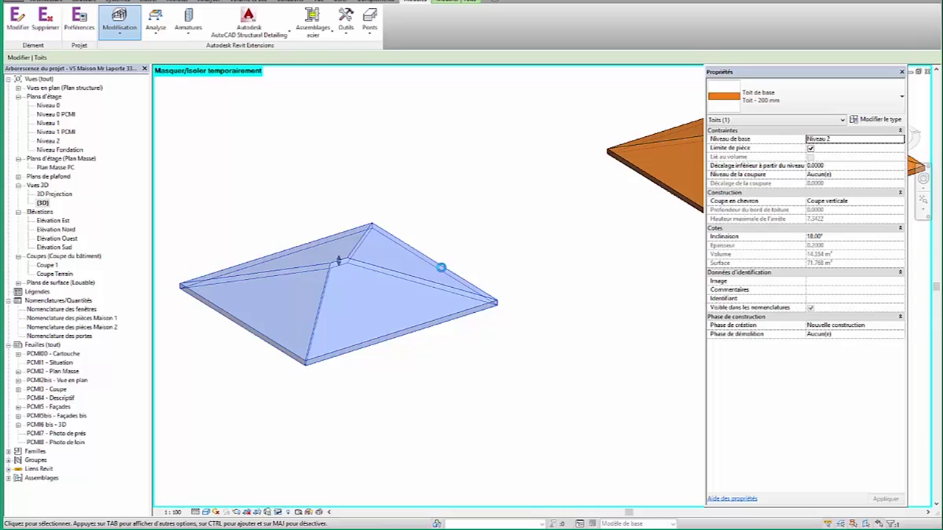
click(441, 268)
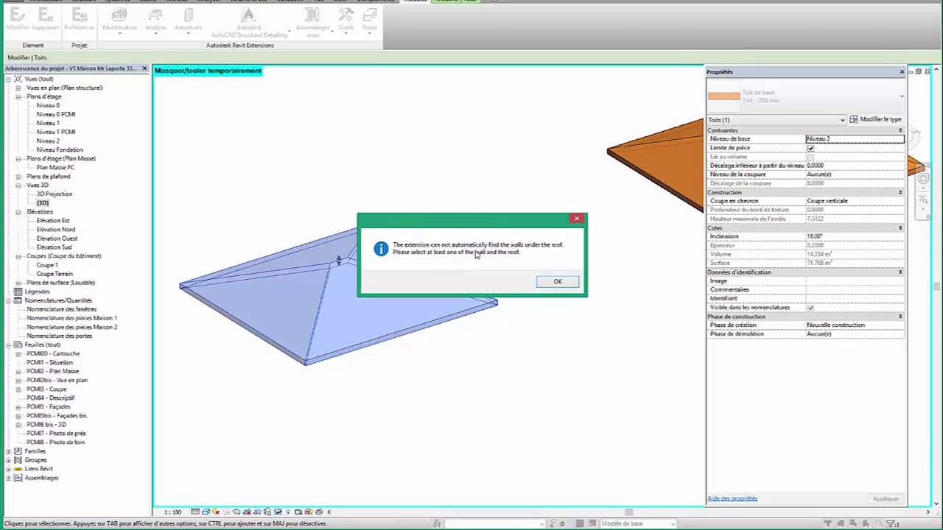
click(561, 283)
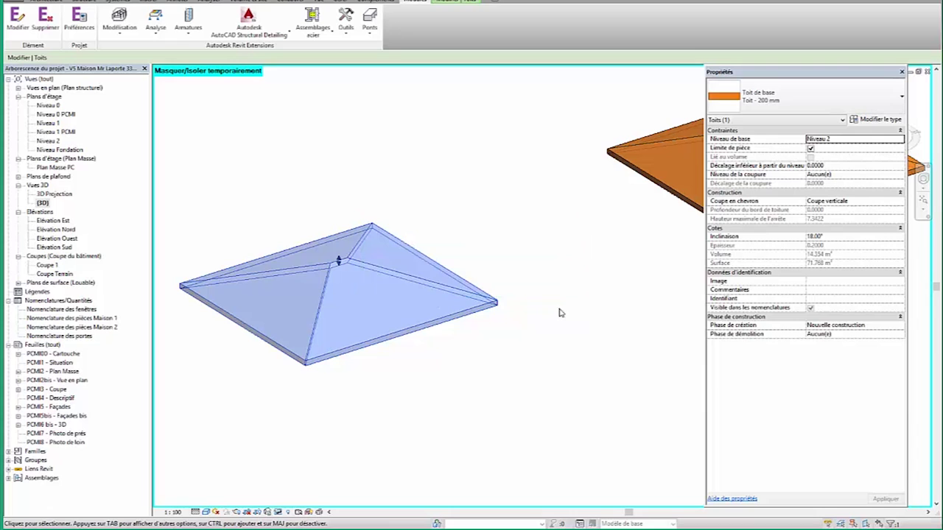
- Deselect the roof and reset the temporary isolation so the whole house shows
click(497, 385)
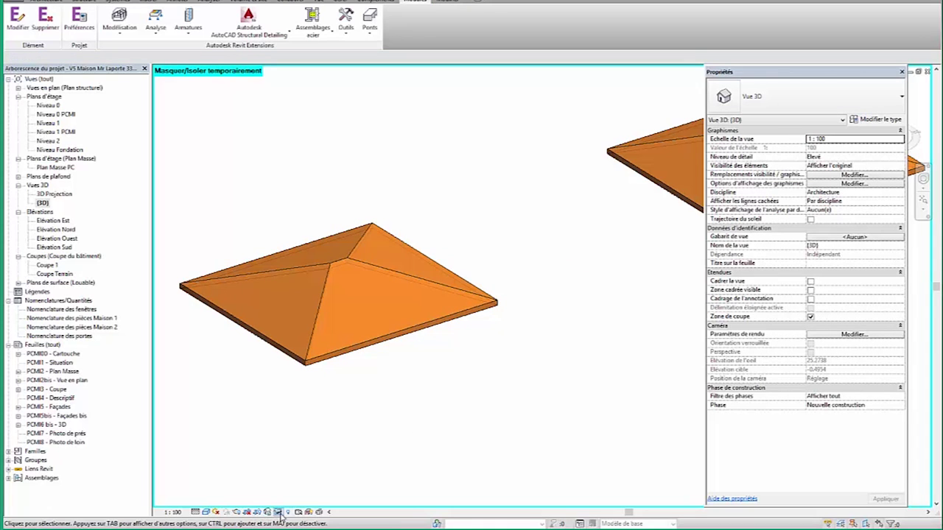
click(278, 512)
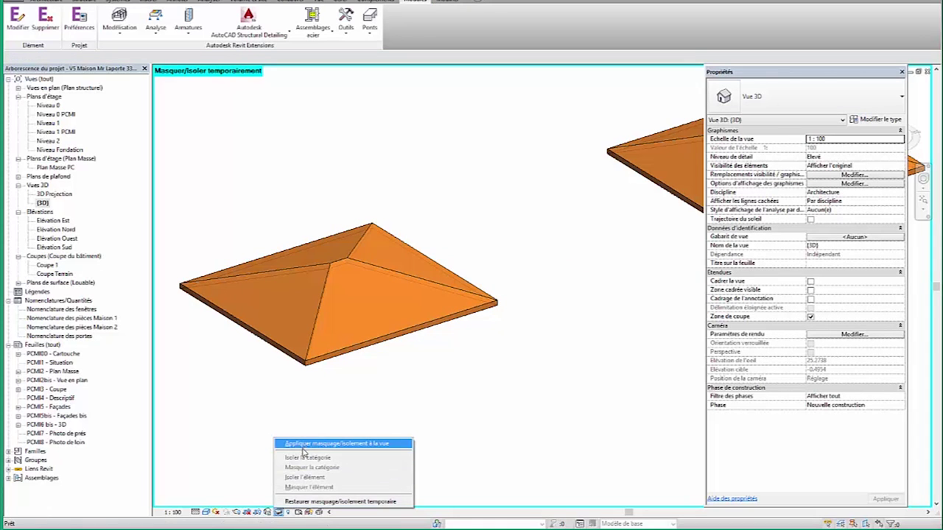
click(316, 502)
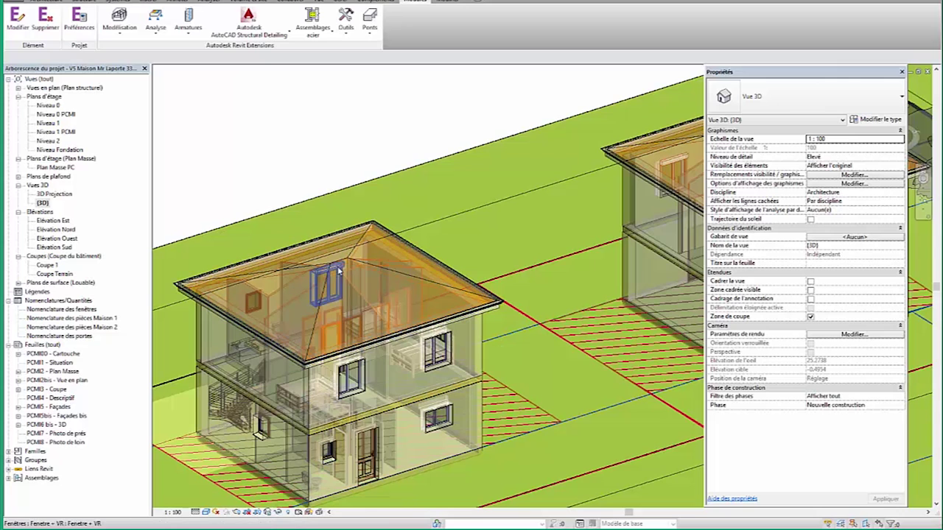
- Select the upper-floor wall chain and isolate the wall category
click(351, 260)
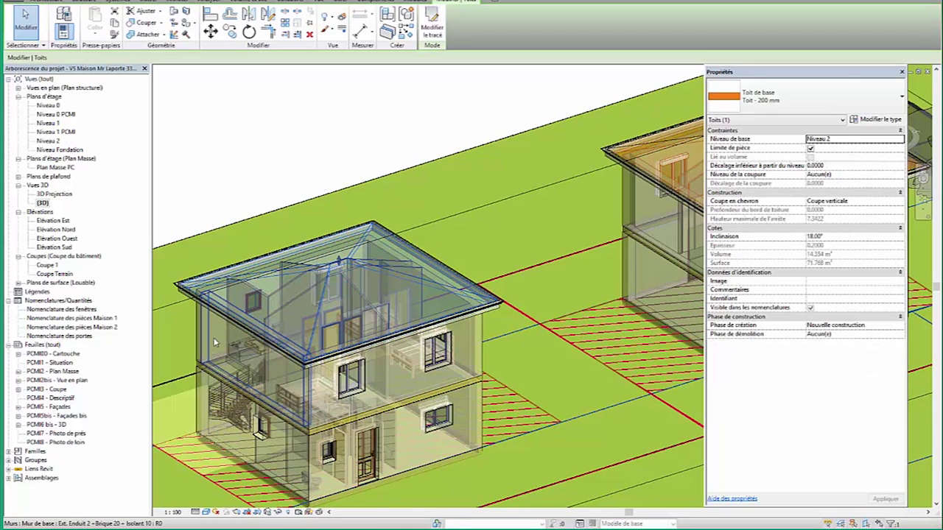
key(Tab)
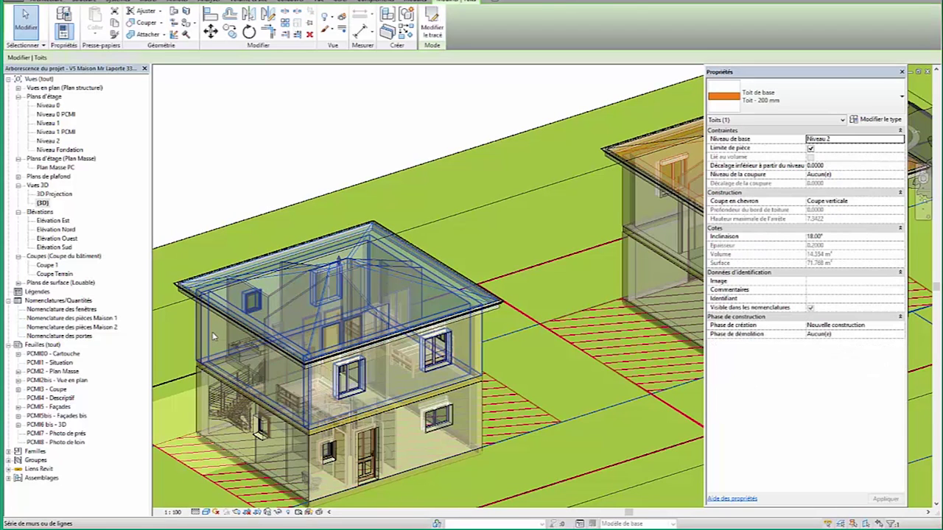
click(213, 337)
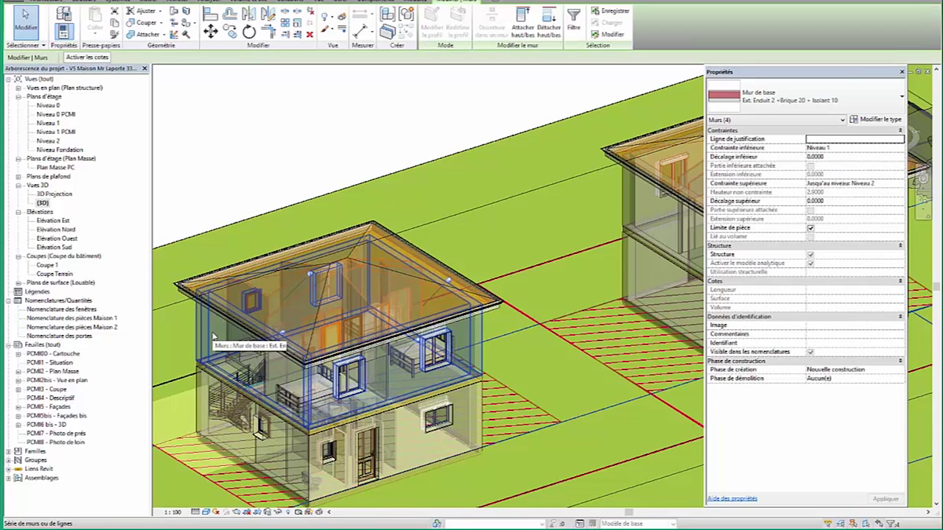
click(277, 512)
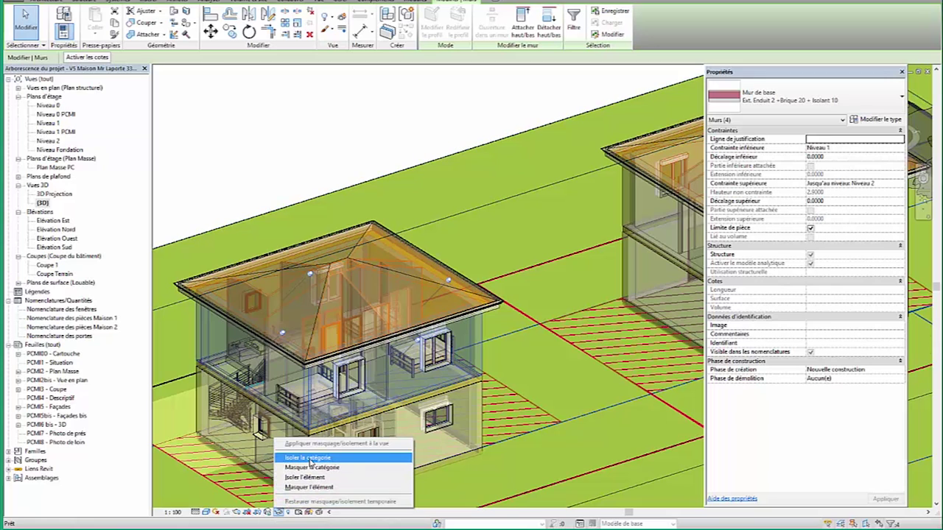
click(311, 458)
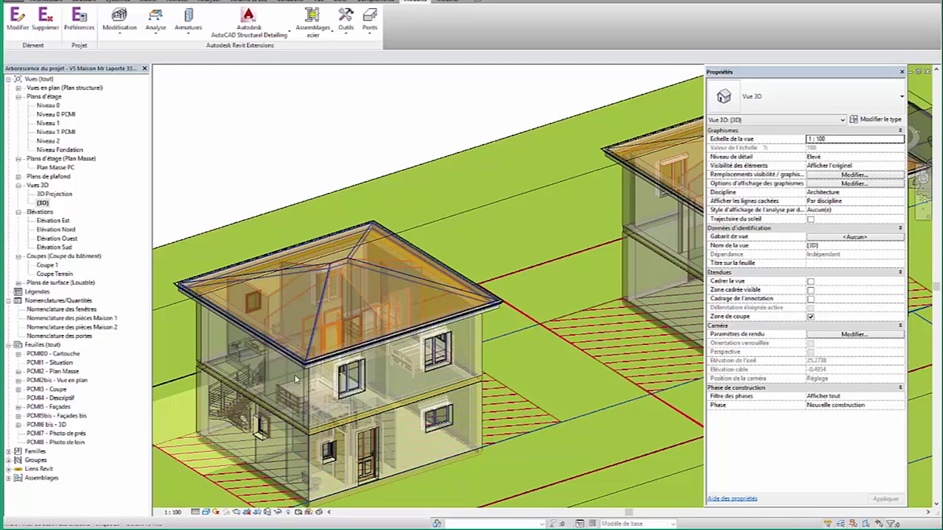
- Select the upper-floor wall chain plus the roof and isolate just those elements
key(Tab)
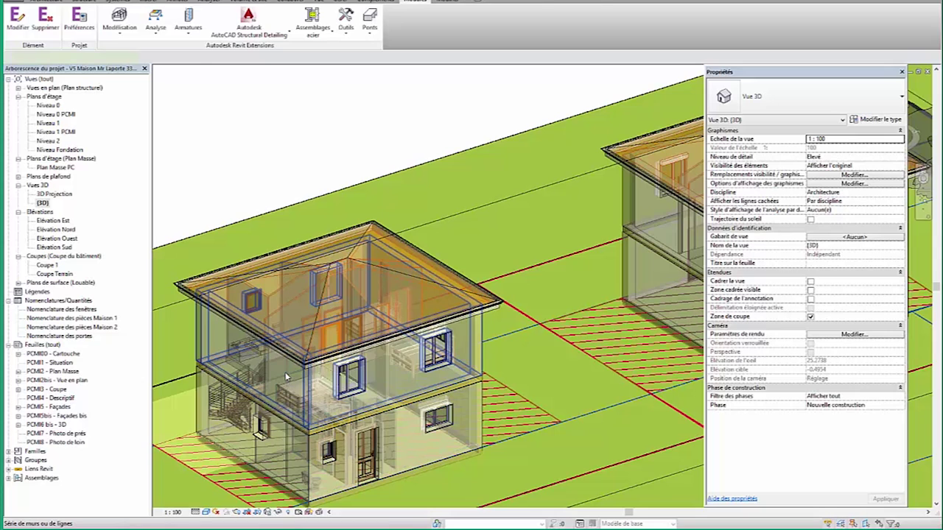
click(287, 377)
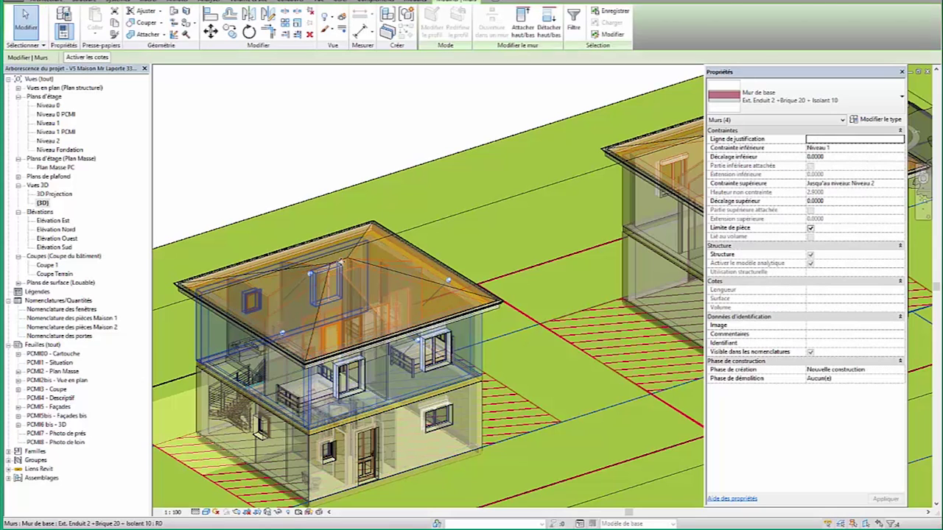
ctrl+click(369, 230)
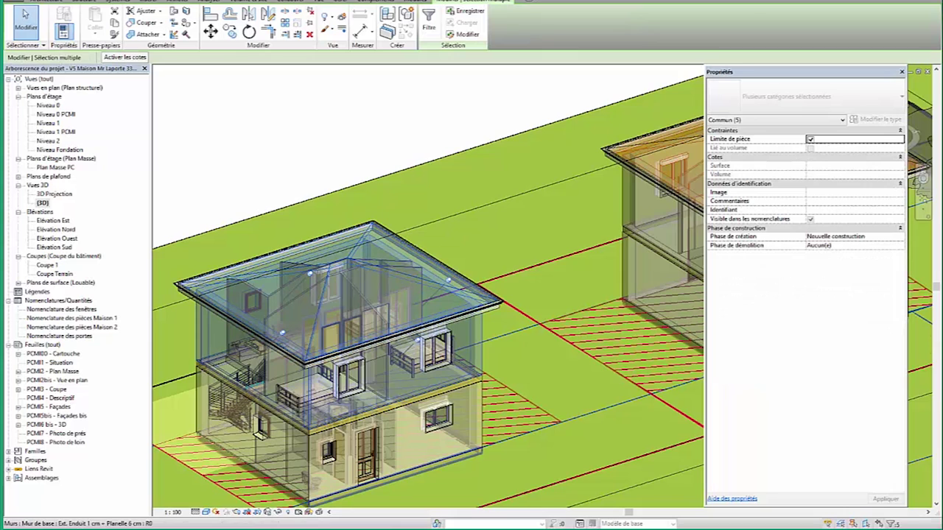
click(280, 512)
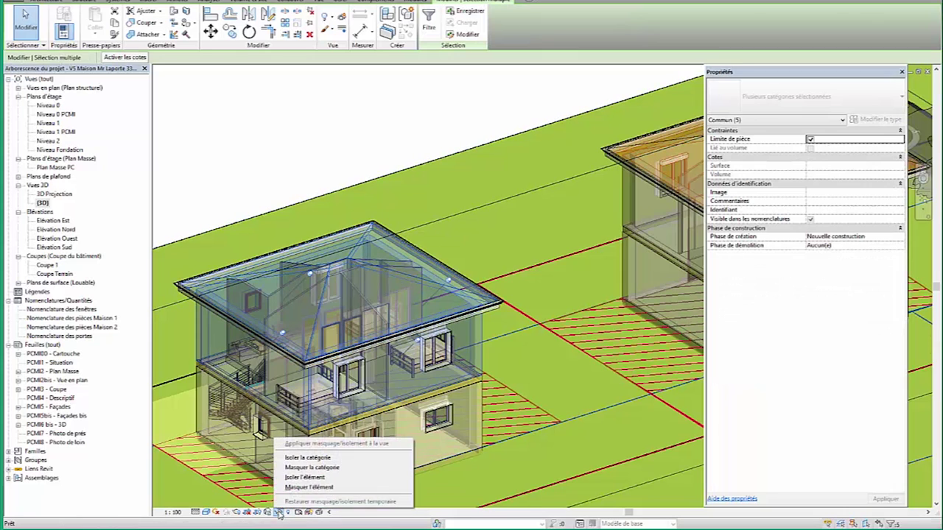
click(320, 479)
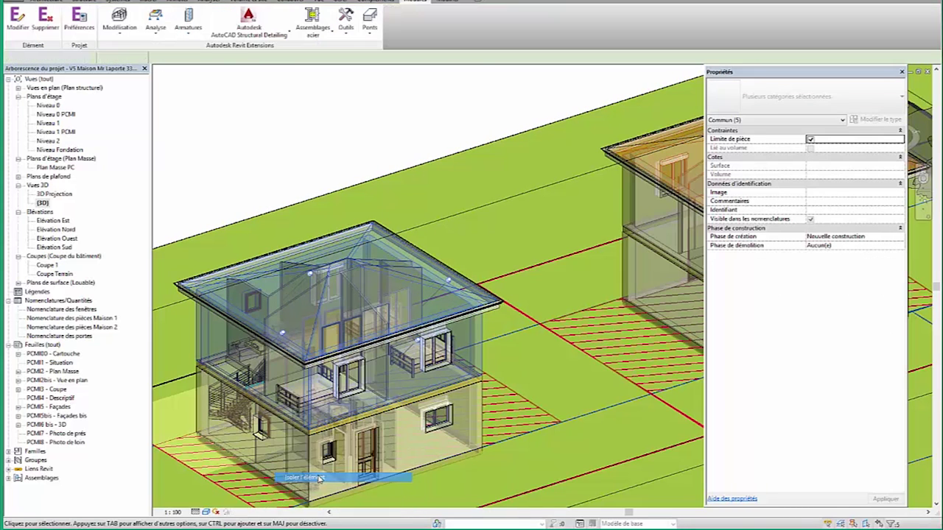
- Select the hip roof and launch the Modélisation roof truss generator from the Extensions tab
click(372, 269)
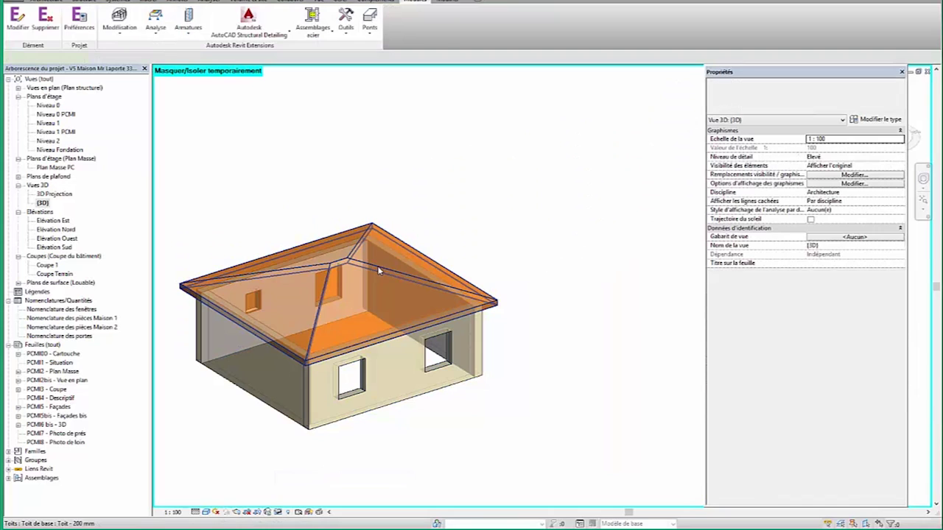
click(406, 3)
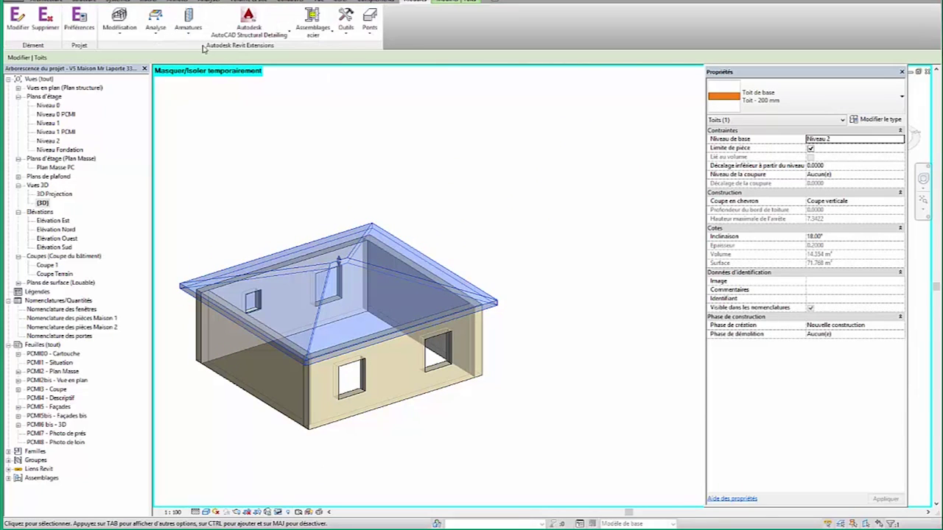
click(120, 26)
click(146, 149)
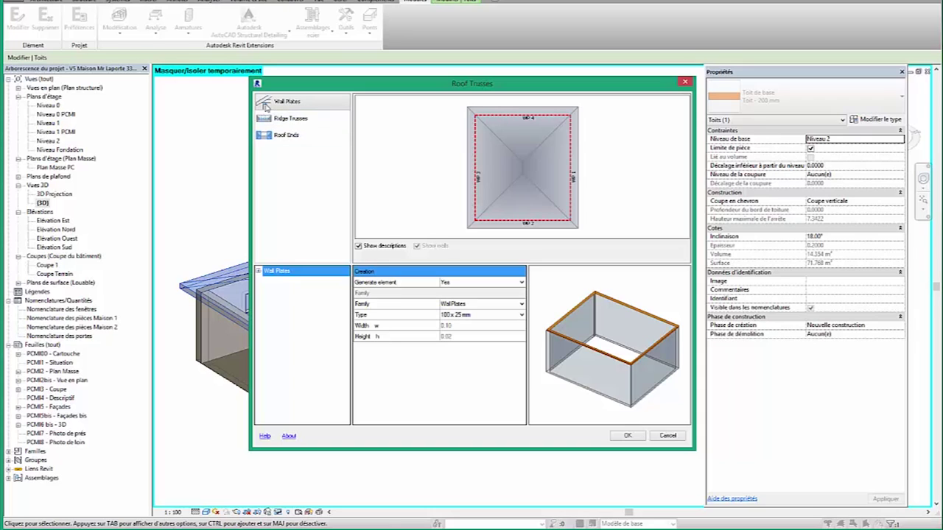
- For Ridge Trusses, keep Fan, 02 Panel and ExpertTrussPart, and set the part size to 25 x 100 mm
click(289, 119)
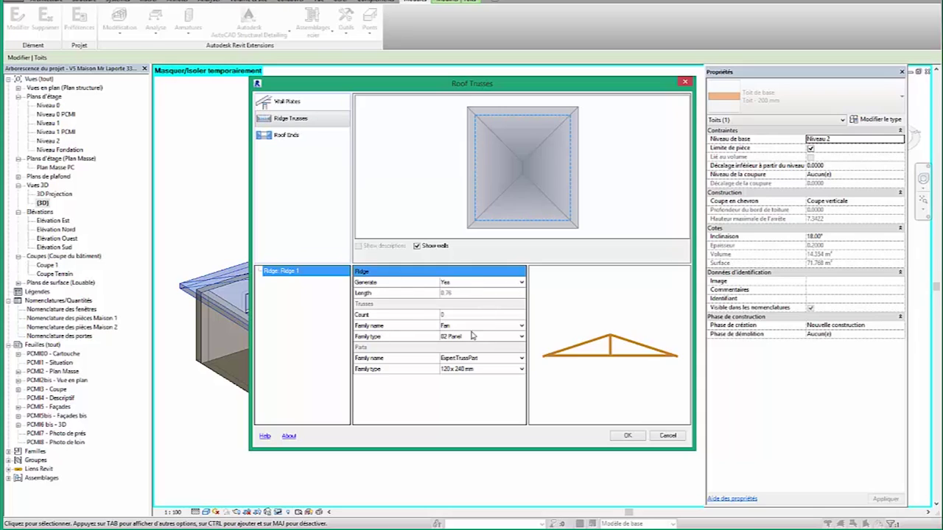
click(520, 327)
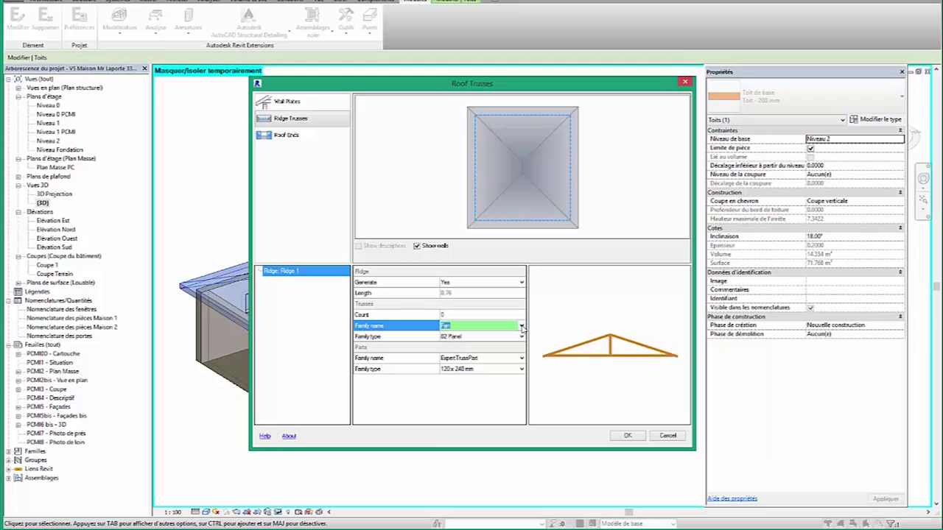
click(522, 327)
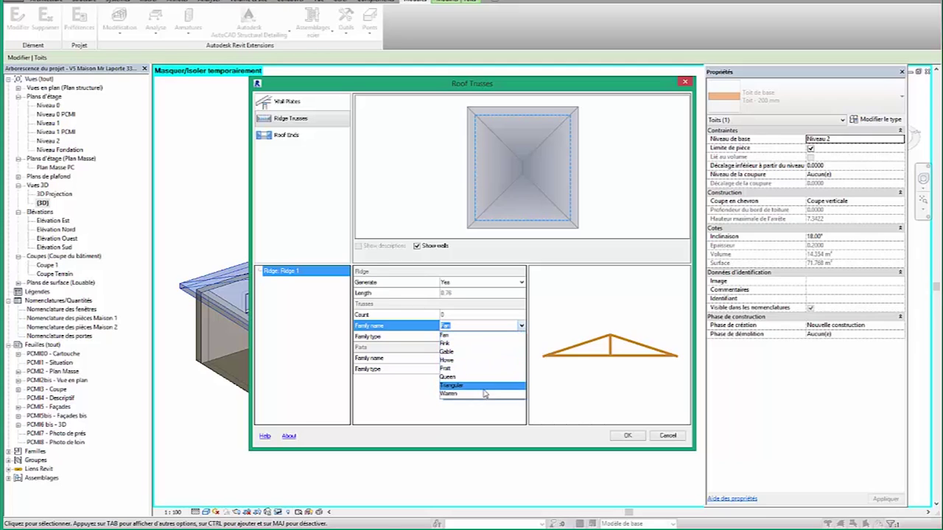
click(474, 337)
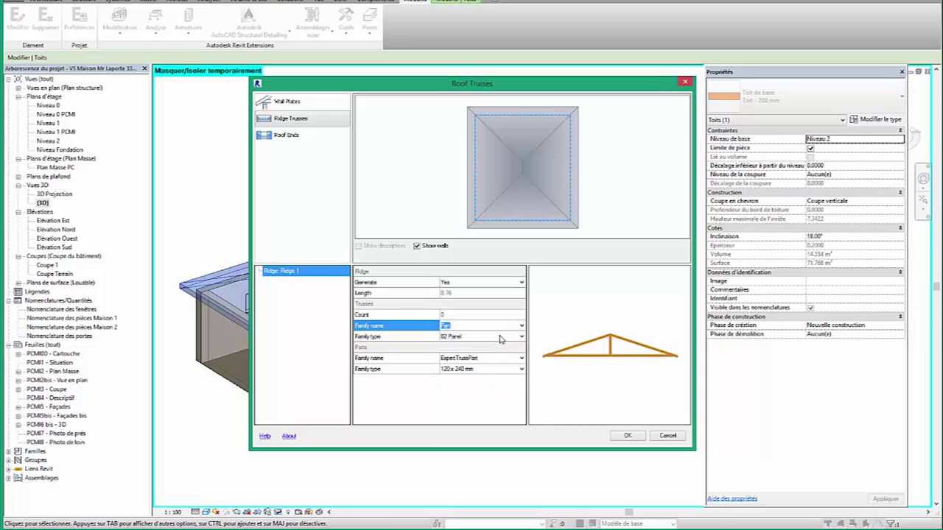
click(522, 336)
click(522, 337)
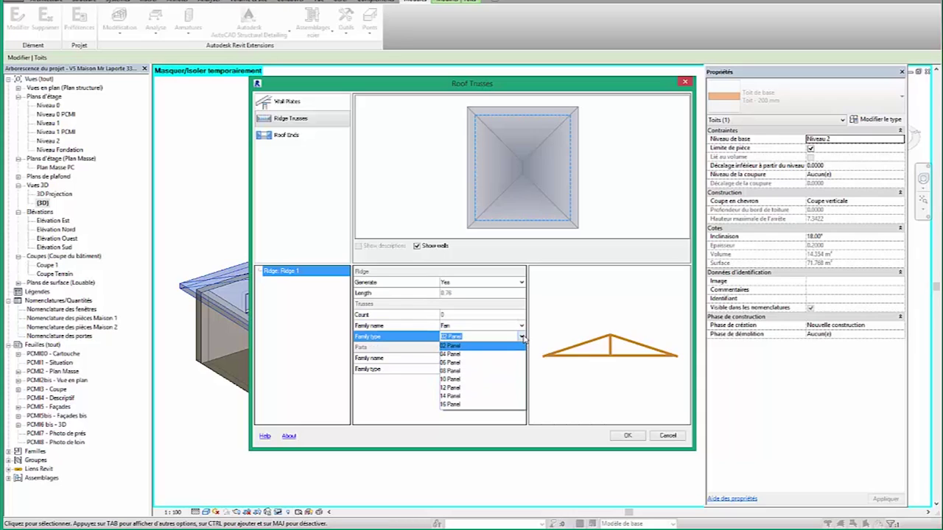
click(522, 337)
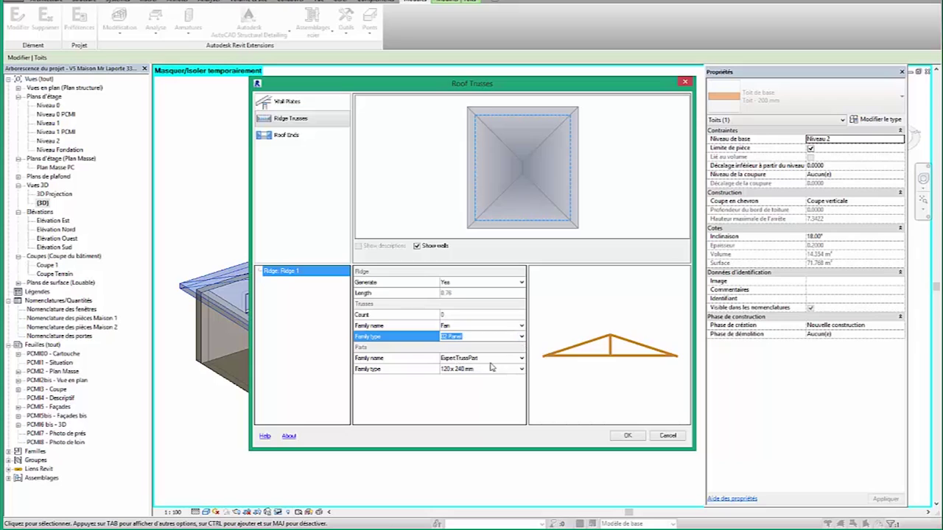
click(523, 359)
click(521, 359)
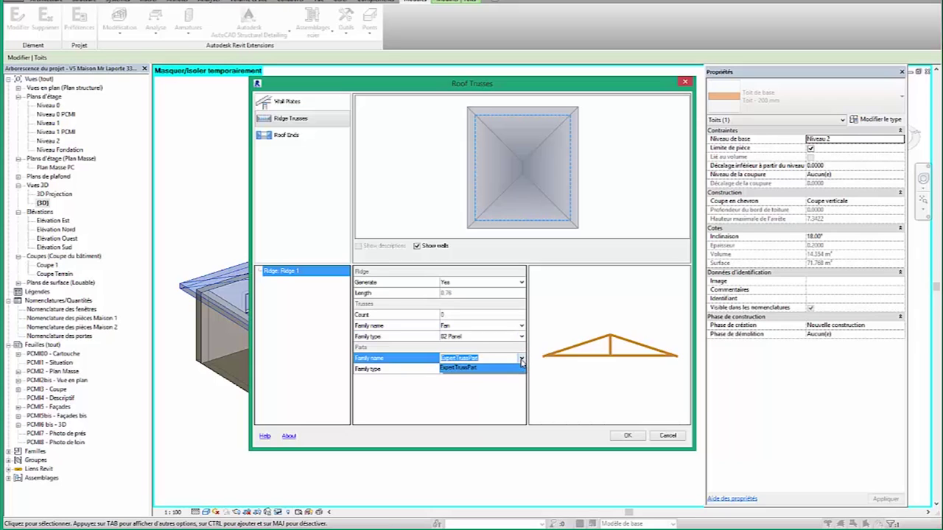
click(522, 367)
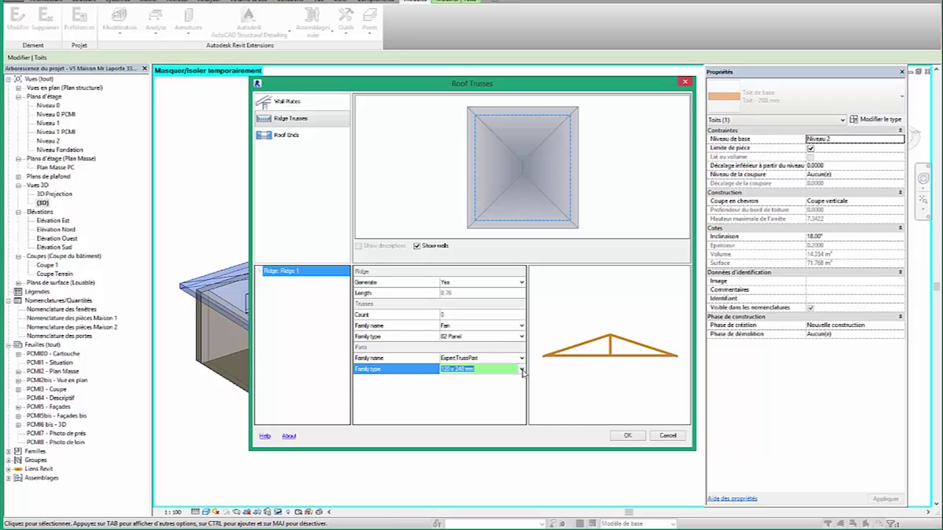
click(522, 369)
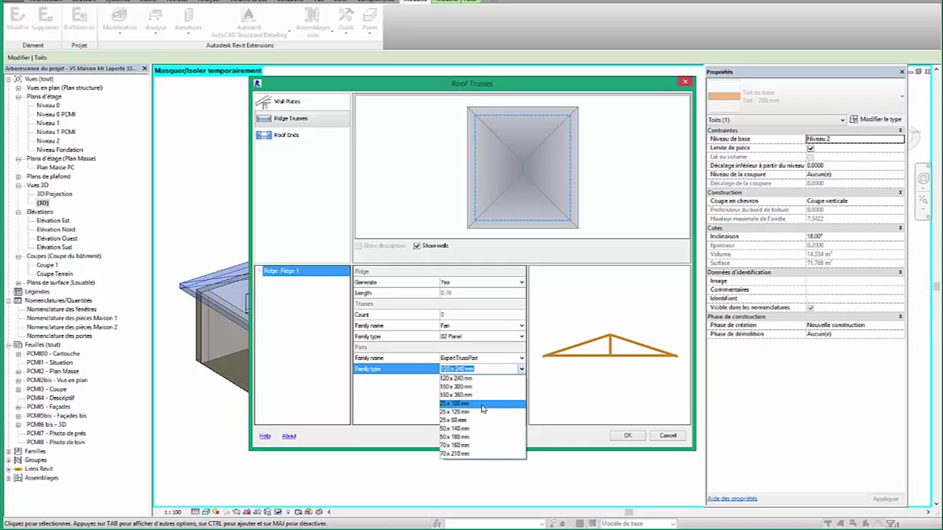
click(481, 405)
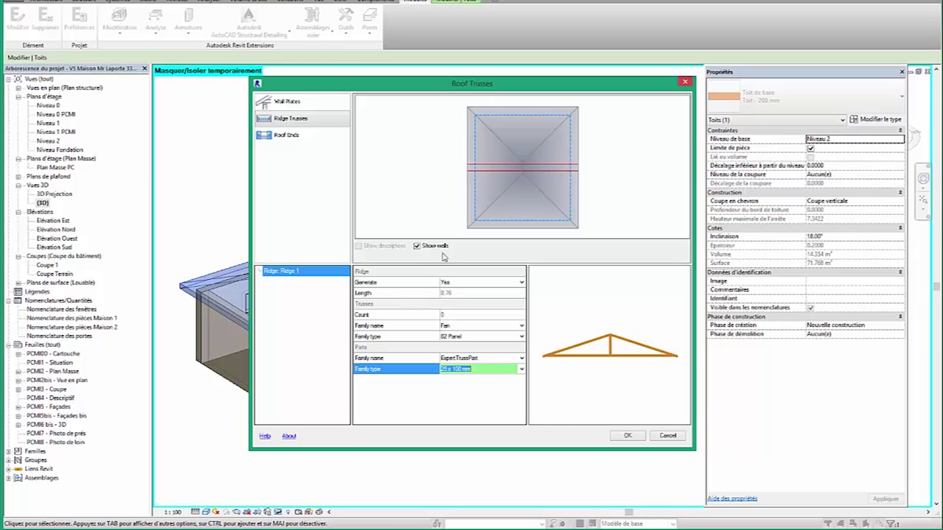
- Under Roof Ends, set the first Hipped End members to 25 x 100 mm
click(285, 135)
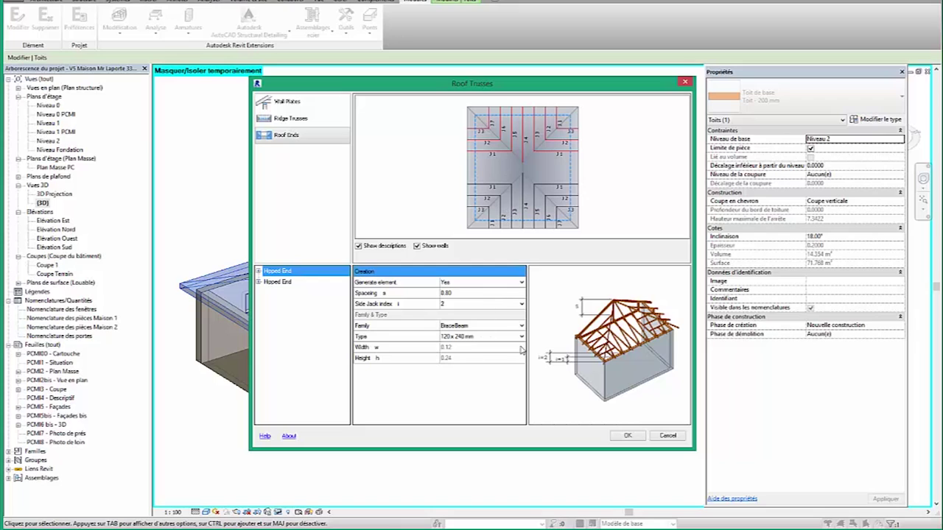
click(521, 338)
click(521, 338)
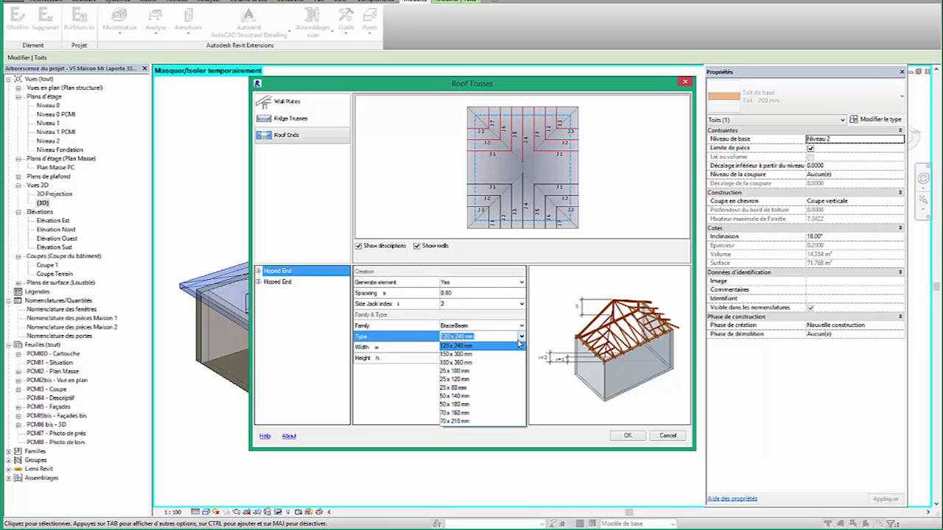
click(486, 371)
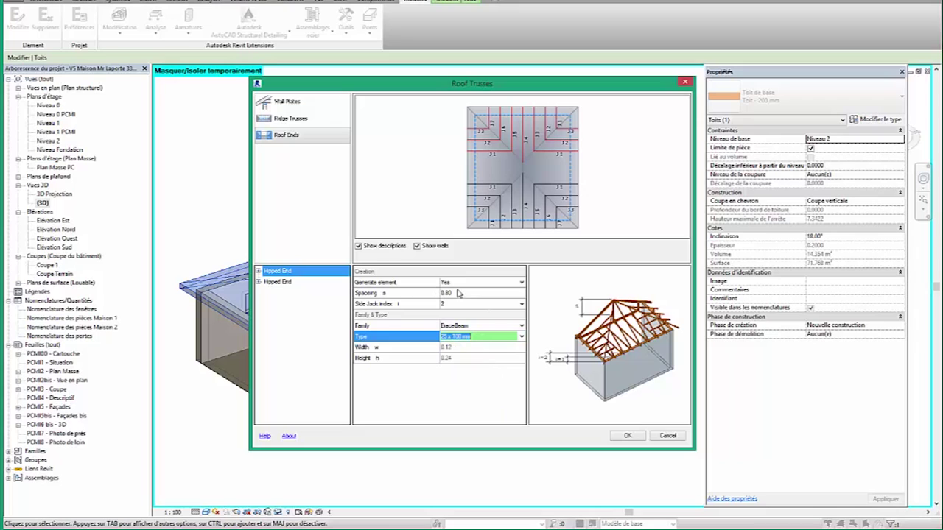
click(275, 285)
- Set the second Hipped End members to 25 x 100 mm and expand its jack groups
click(275, 284)
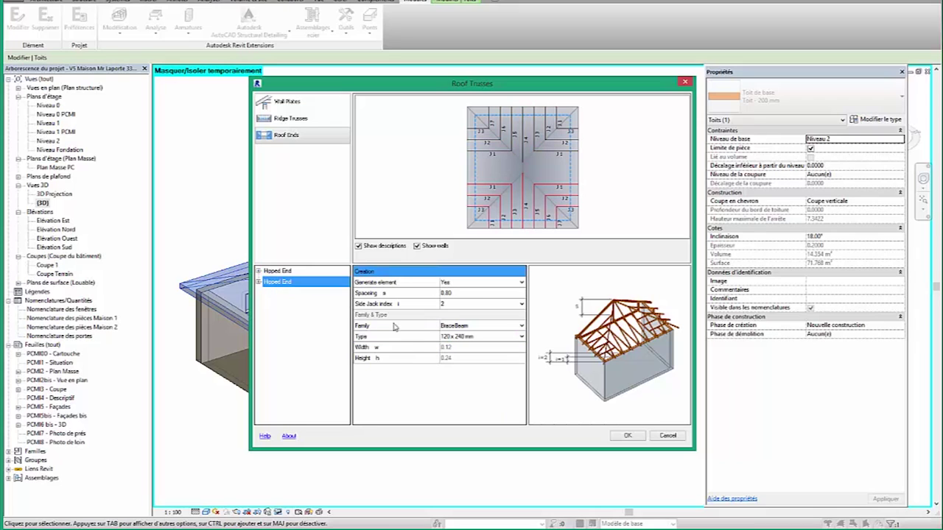
click(516, 336)
click(521, 337)
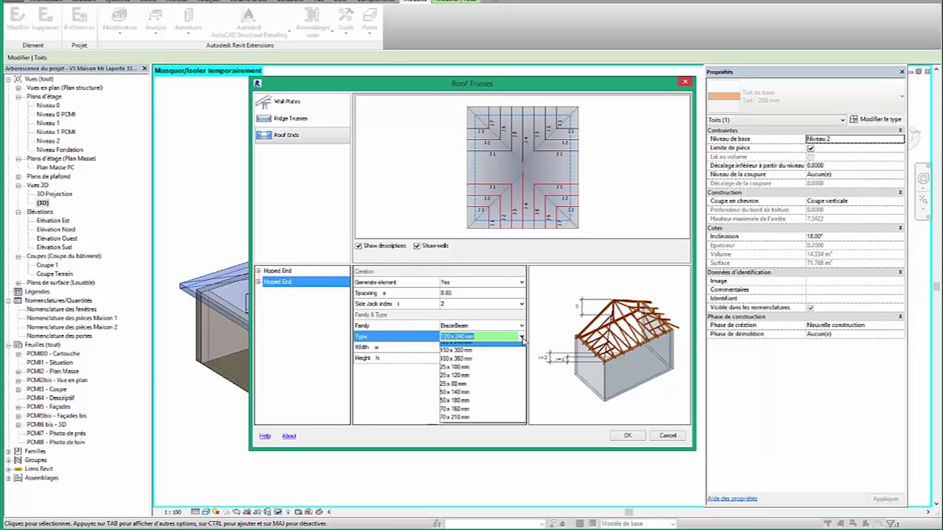
click(479, 373)
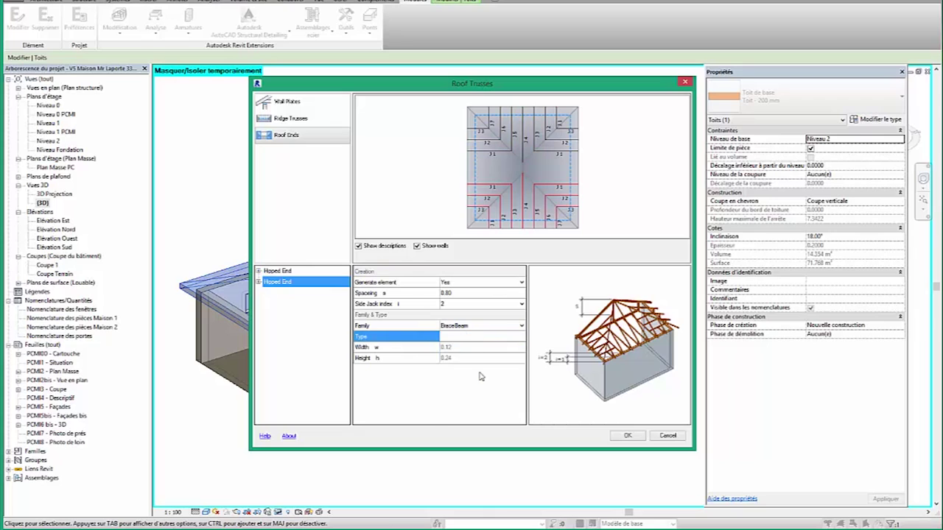
click(259, 283)
click(284, 294)
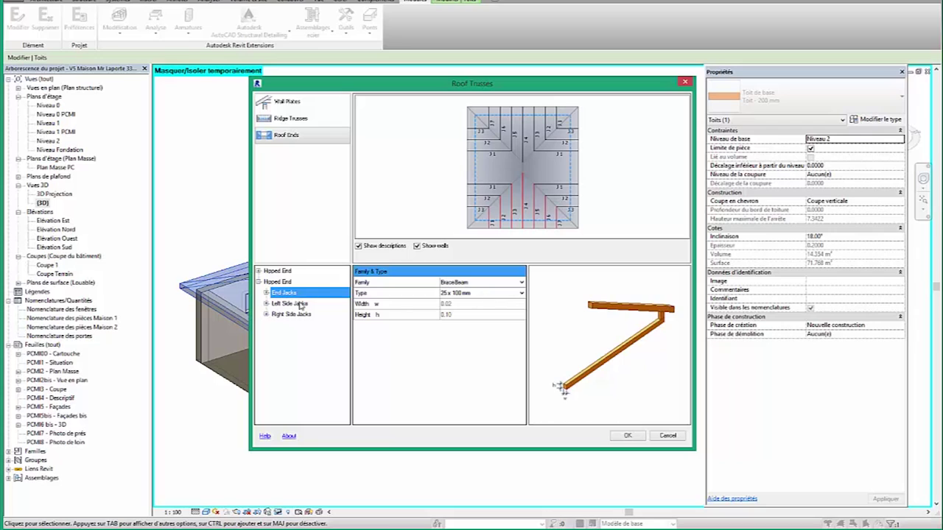
- Review the second hipped end's left side, right side and end jack settings
click(303, 305)
click(292, 315)
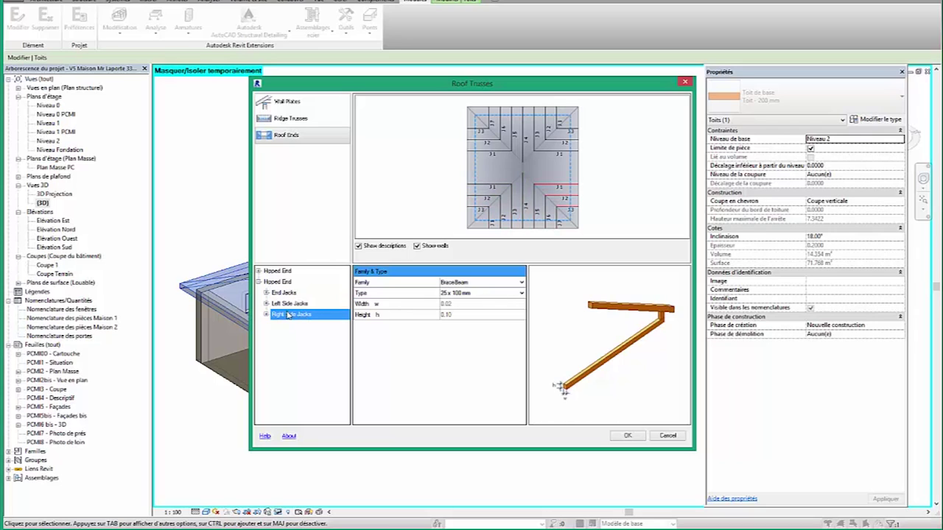
click(287, 304)
click(284, 292)
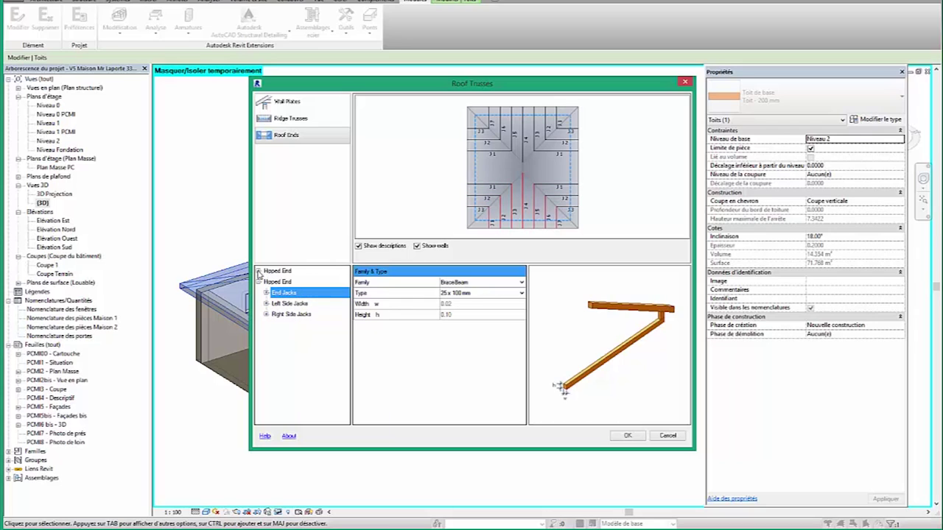
- Review the first hipped end's individual side jacks, then generate the roof trusses
click(258, 273)
click(284, 283)
click(268, 293)
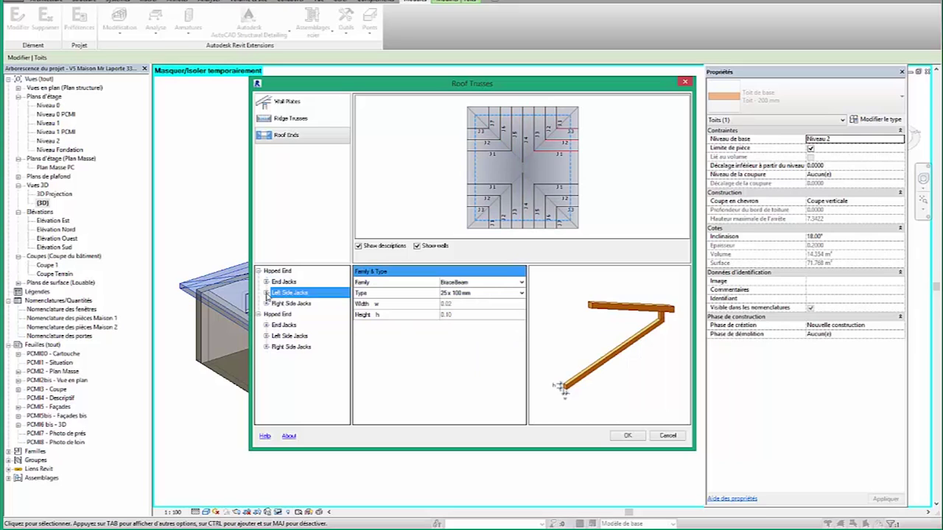
click(267, 293)
double_click(280, 337)
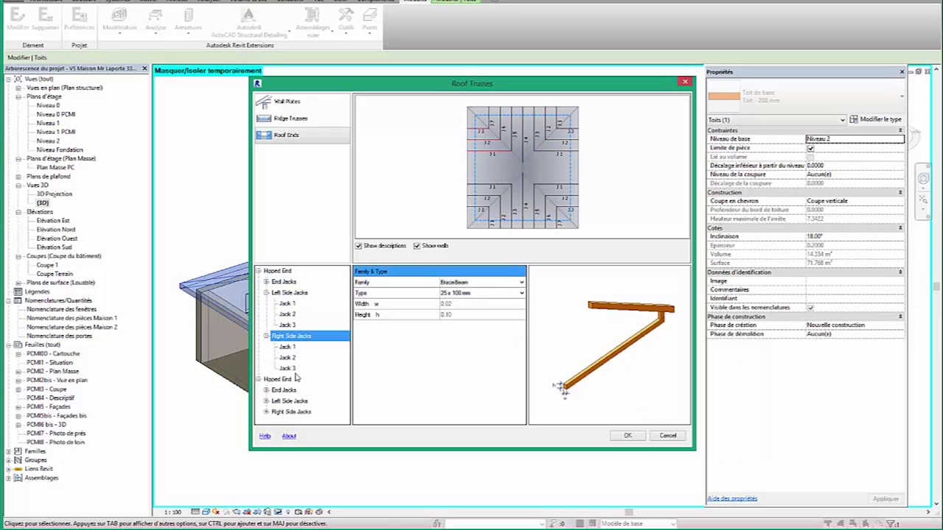
click(288, 359)
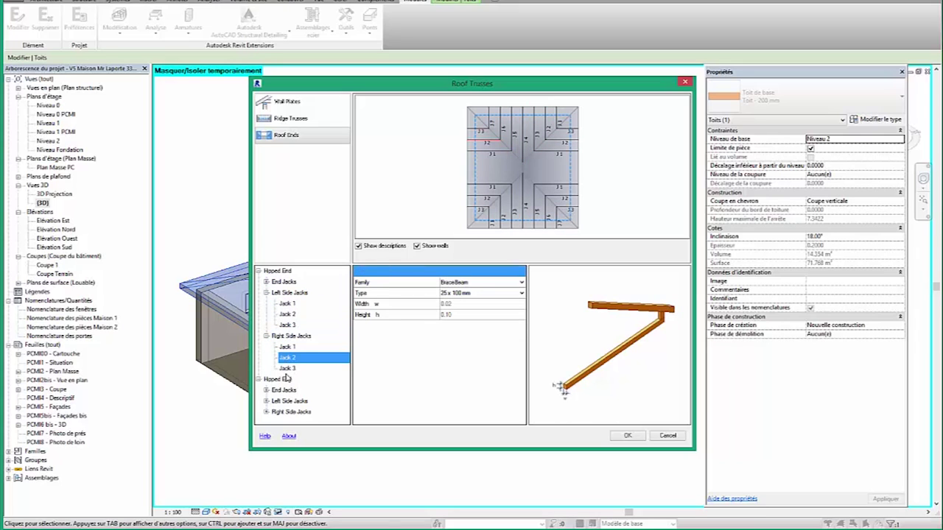
click(289, 369)
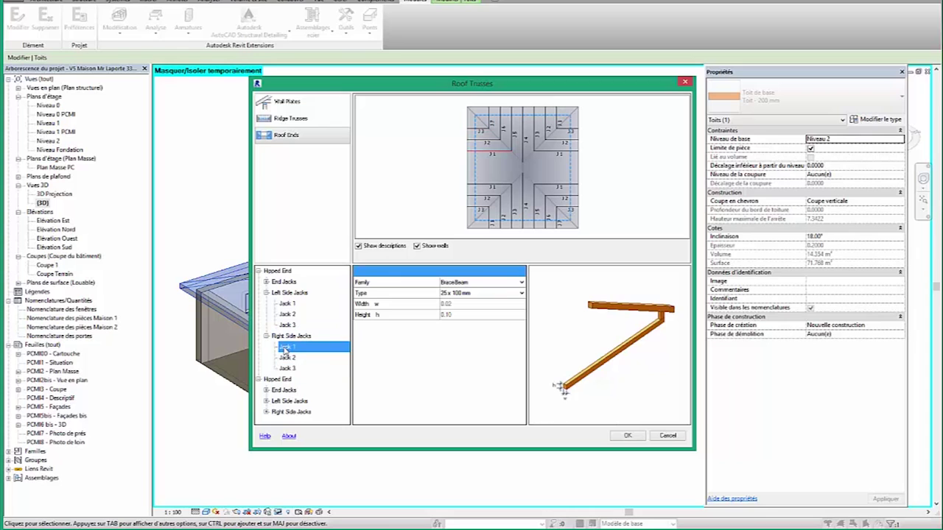
click(628, 435)
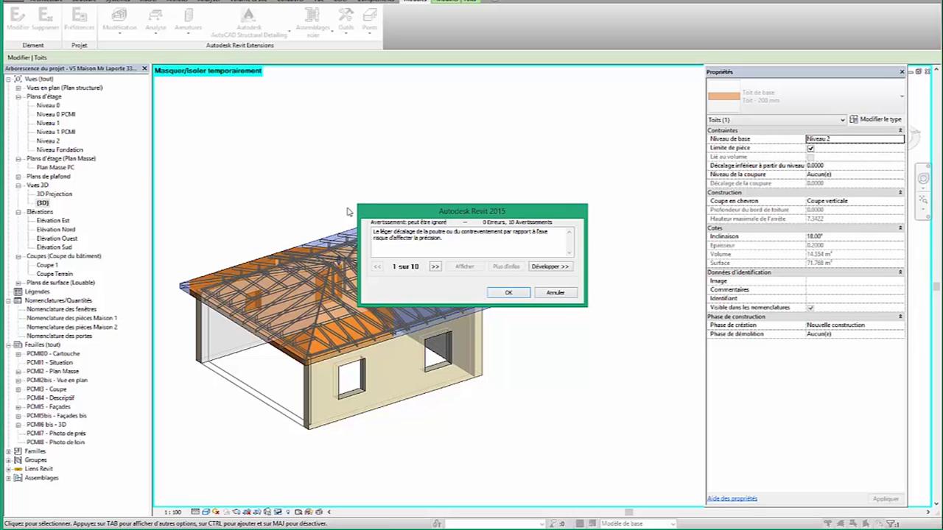
- Dismiss the beam-offset roof warning message
click(509, 294)
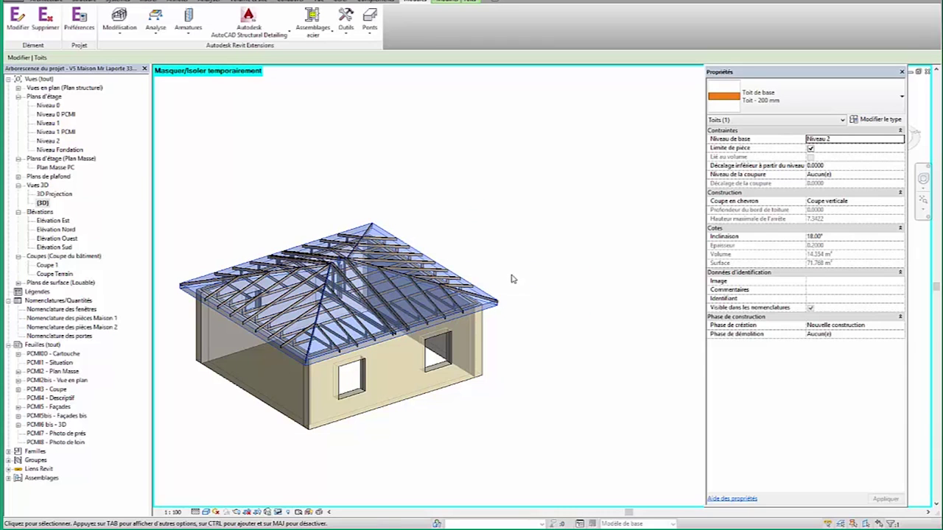
scroll(425, 264, down, 2)
scroll(425, 264, up, 5)
scroll(371, 301, down, 2)
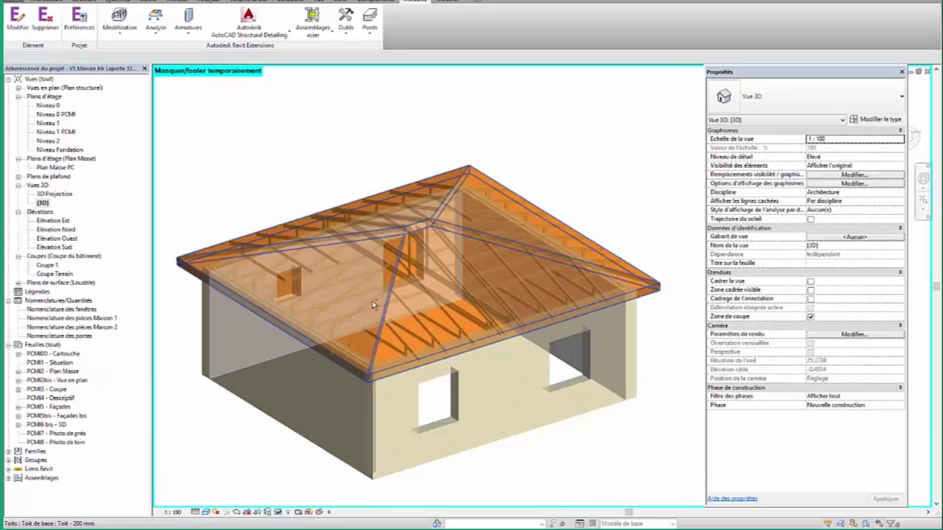
scroll(428, 316, up, 2)
scroll(333, 315, down, 2)
scroll(333, 315, up, 2)
- Zoom in on the house and select the tiled hip roof
scroll(457, 359, up, 2)
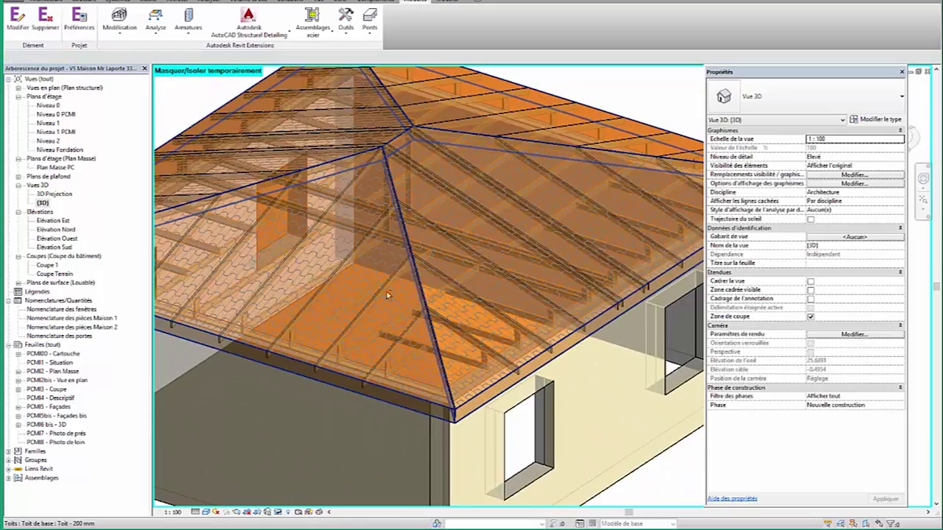
scroll(437, 366, up, 1)
scroll(494, 303, up, 3)
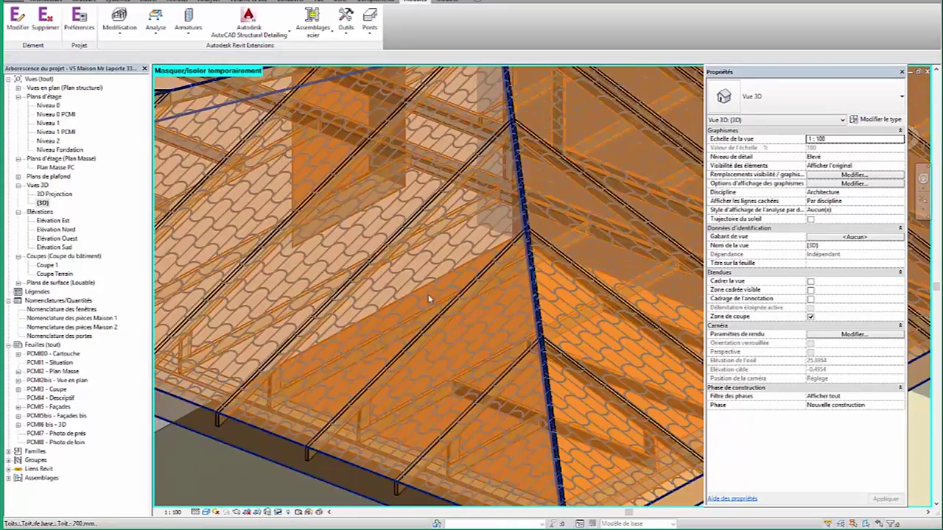
scroll(428, 294, down, 3)
scroll(521, 277, up, 3)
scroll(426, 305, down, 3)
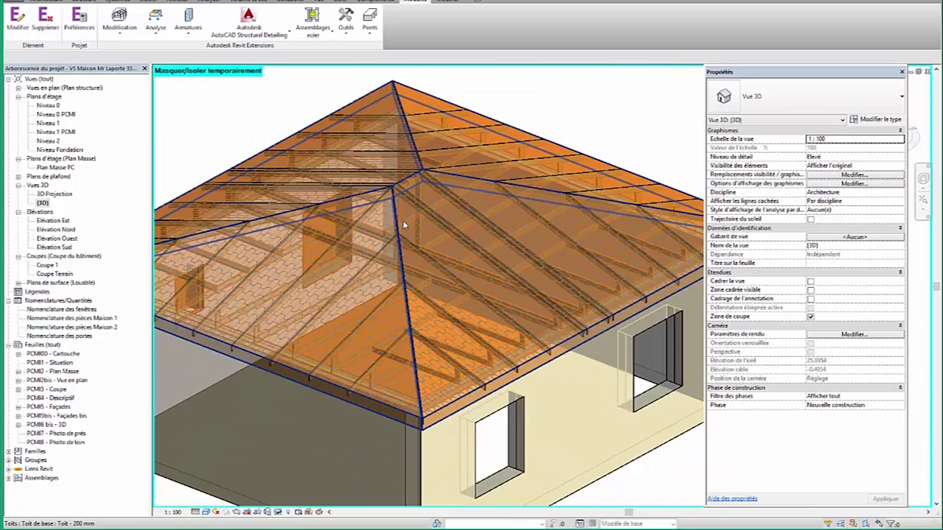
click(398, 241)
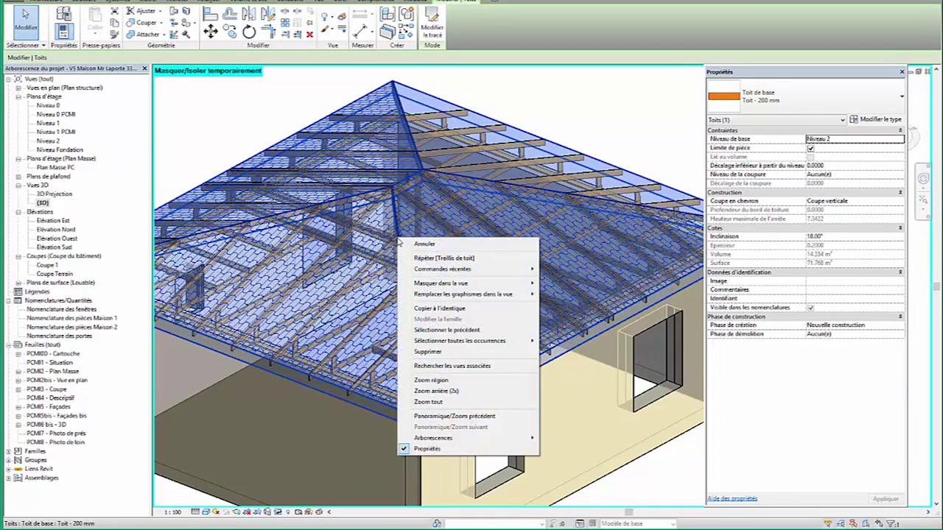
- Hide the tiled roof in this view via Masquer dans la vue > Élément
right_click(398, 240)
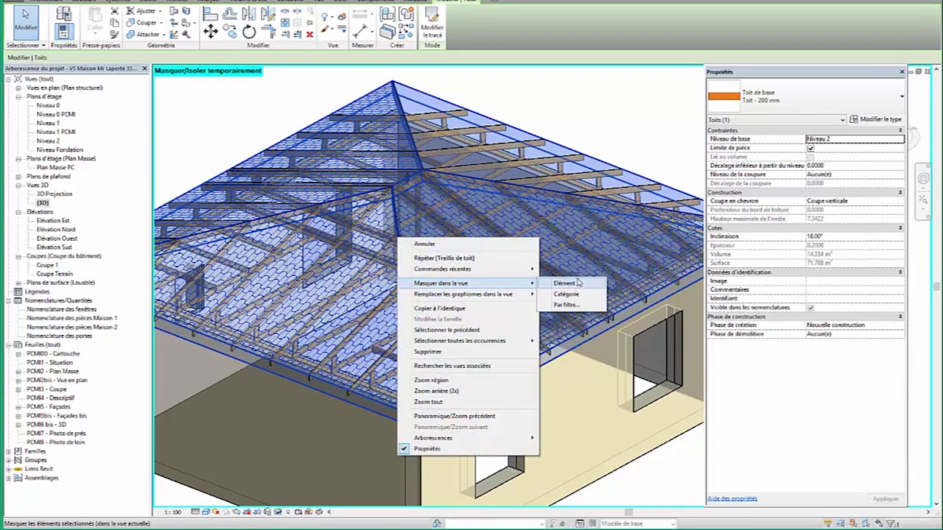
click(558, 283)
middle_drag(396, 297, 241, 467)
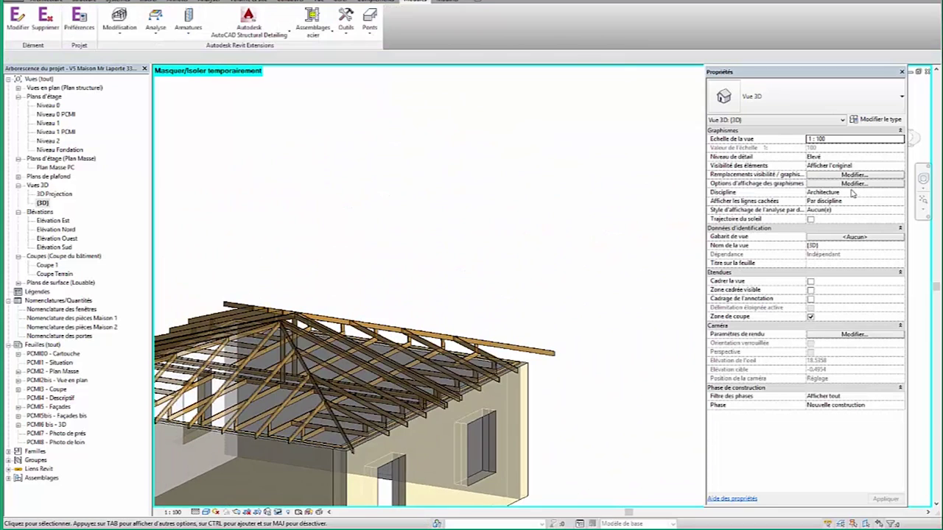
- Set model Transparence to 0 in the graphics display options to expose the trusses
click(853, 183)
drag(793, 243, 785, 243)
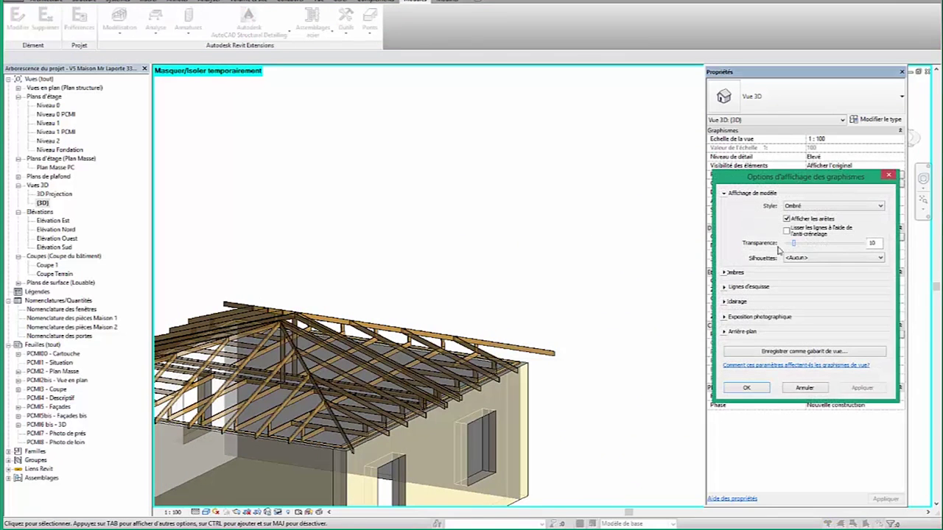
click(746, 388)
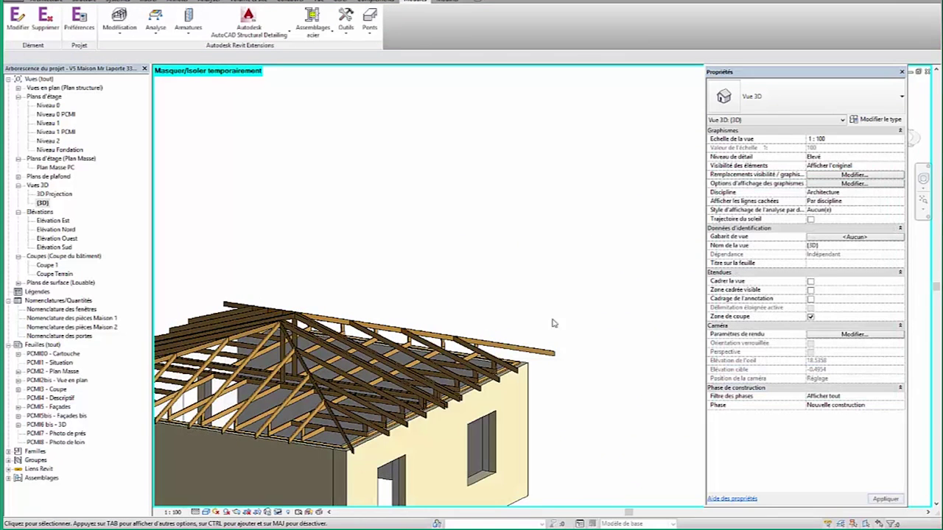
scroll(513, 293, down, 5)
shift+middle_drag(425, 396, 369, 366)
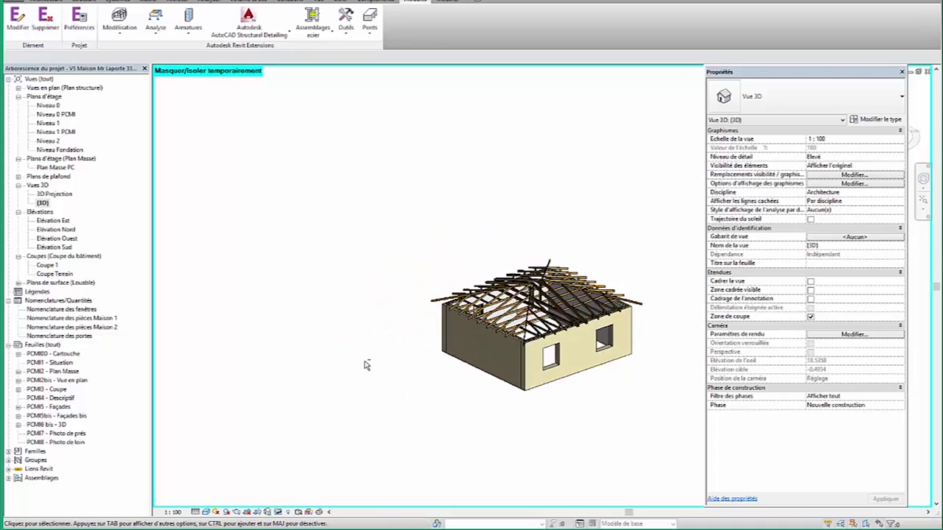
scroll(557, 338, up, 3)
scroll(558, 338, up, 4)
mouse_move(435, 352)
middle_down()
mouse_move(447, 359)
mouse_move(435, 357)
middle_up()
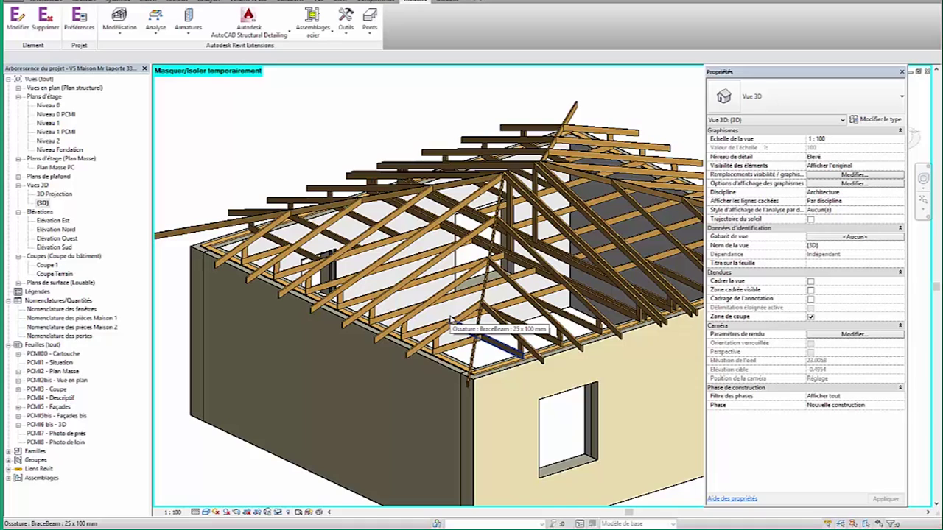
scroll(449, 318, up, 3)
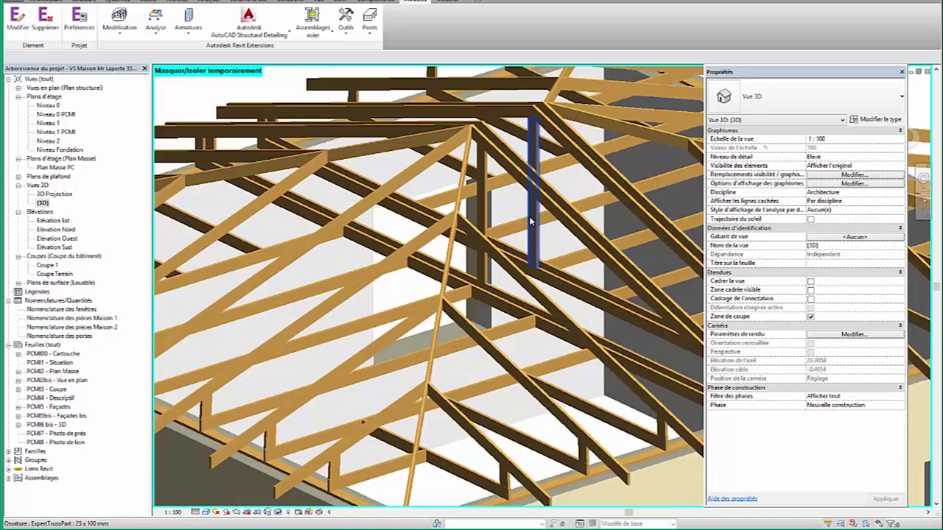
scroll(457, 265, up, 2)
scroll(471, 199, up, 2)
scroll(471, 203, down, 1)
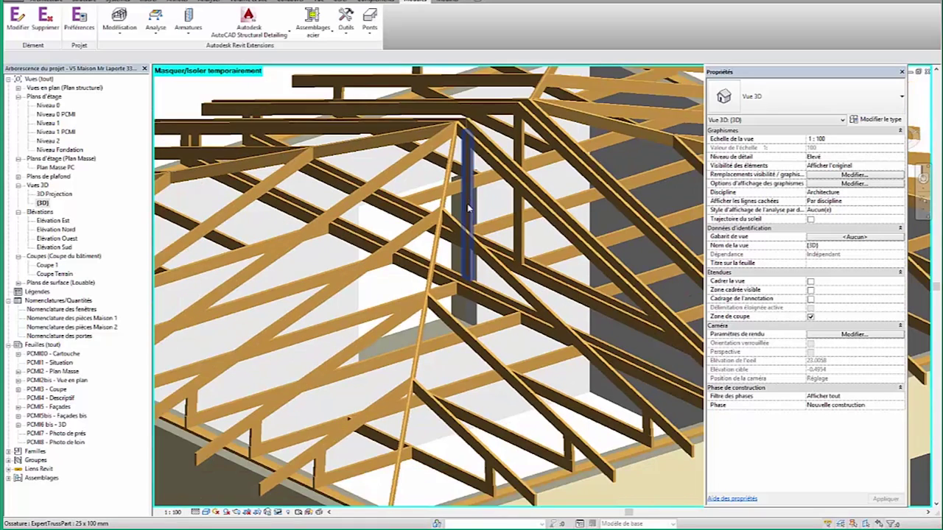
scroll(464, 159, down, 1)
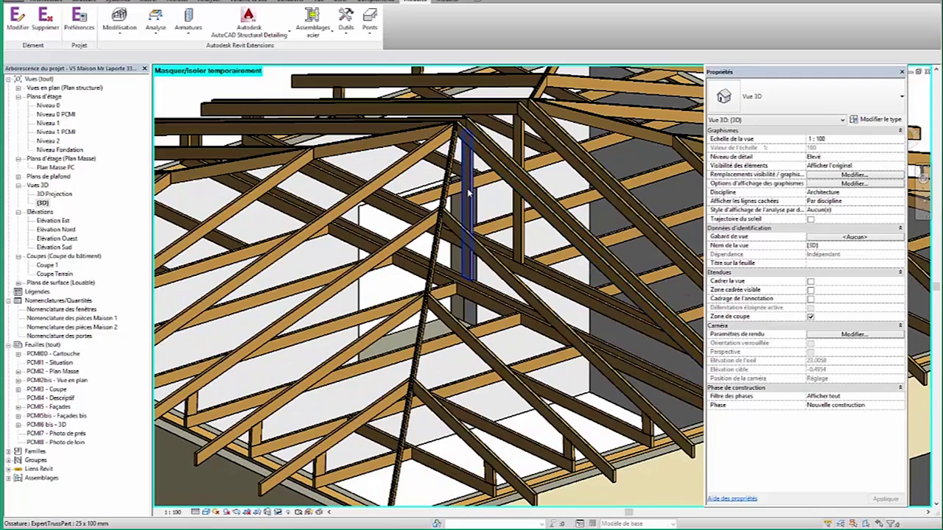
- Select a diagonal truss rafter, then the 25 x 100 mm BraceBeam, to review their properties
click(498, 154)
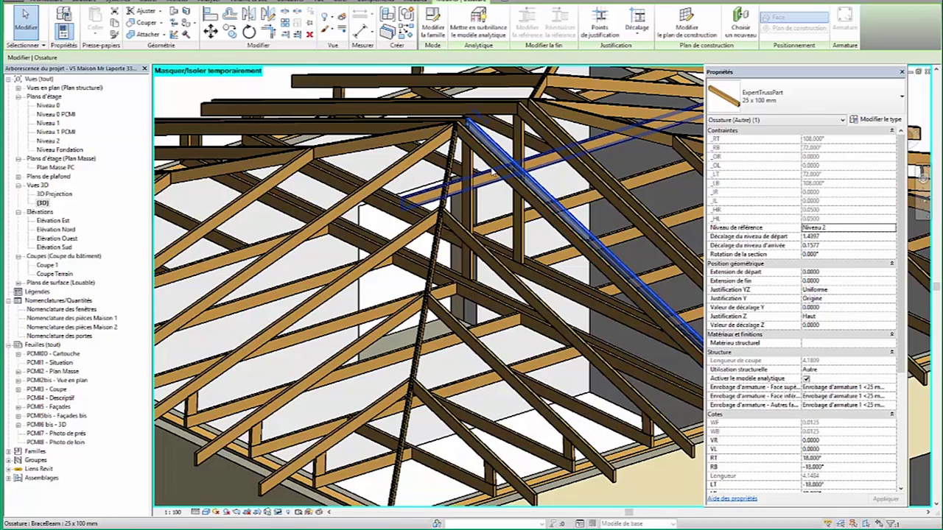
click(582, 235)
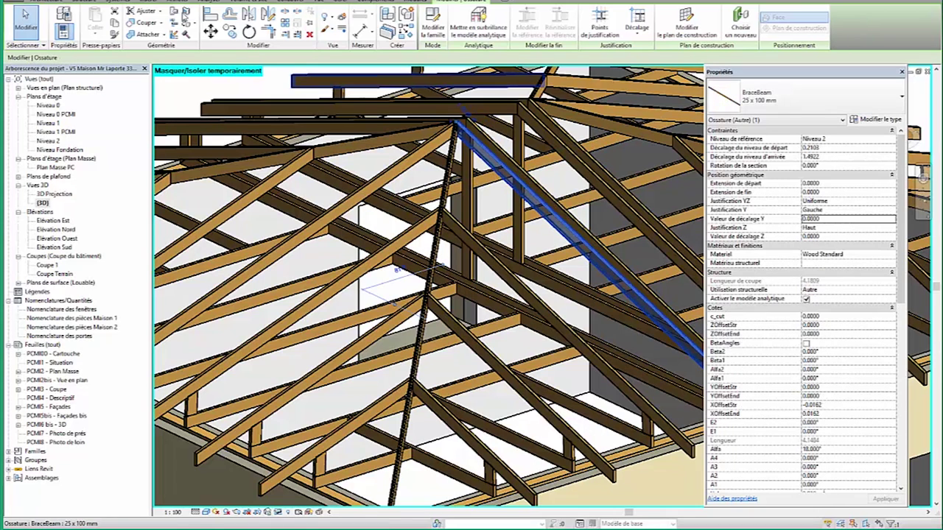
click(85, 3)
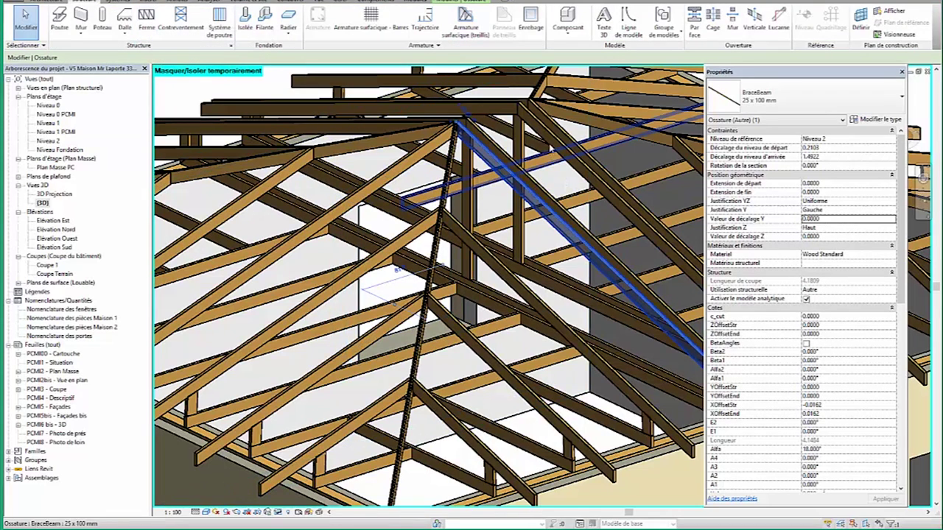
scroll(510, 269, down, 2)
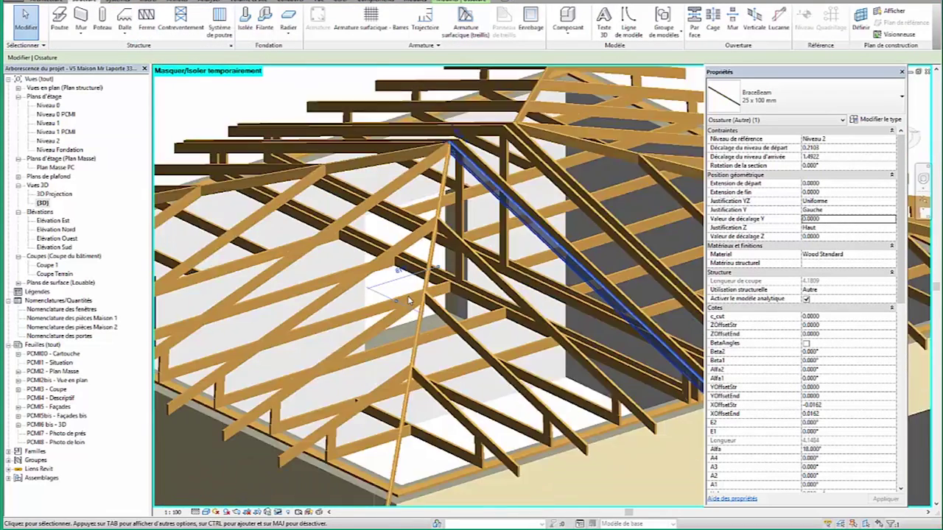
scroll(442, 302, down, 2)
scroll(391, 337, down, 1)
- Orbit and zoom around the hip roof framing to inspect it from several sides
mouse_move(346, 341)
shift+middle_down()
mouse_move(345, 354)
mouse_move(387, 355)
mouse_move(415, 378)
shift+middle_up()
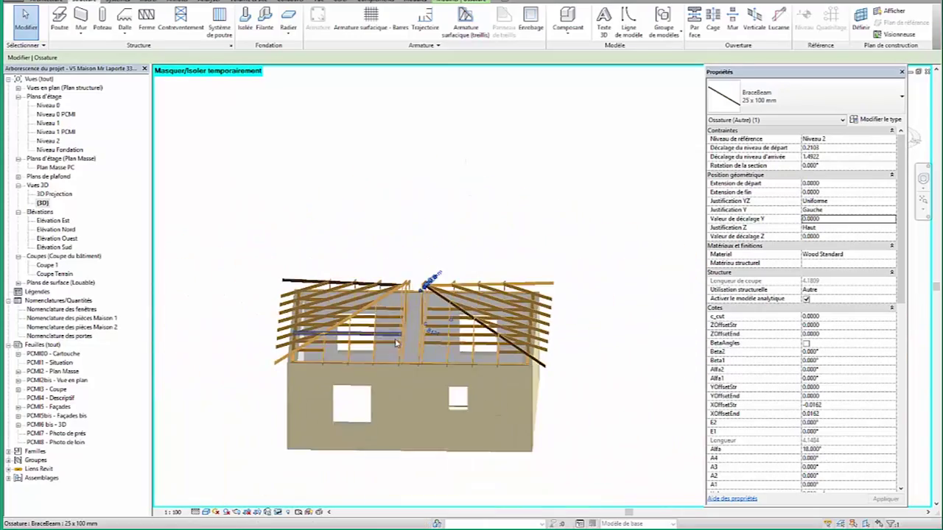
scroll(346, 340, up, 2)
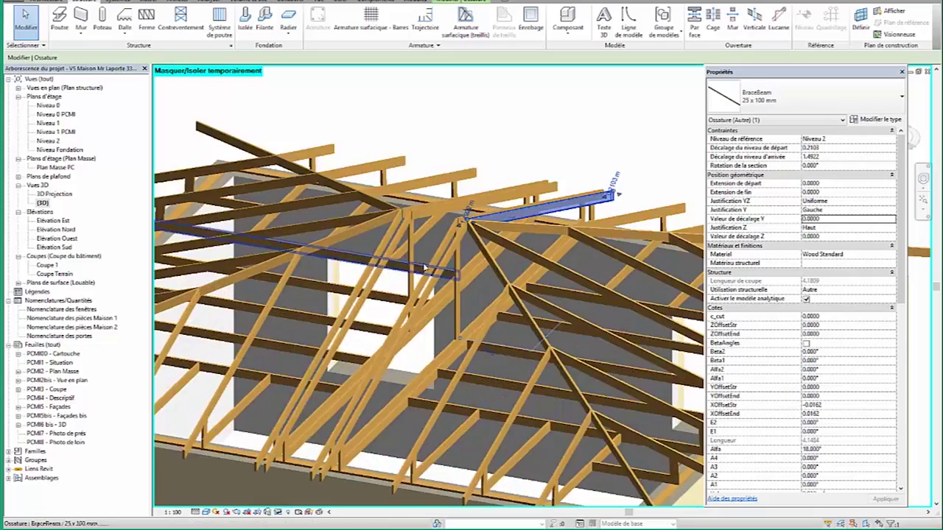
scroll(345, 340, up, 2)
scroll(346, 340, up, 1)
scroll(346, 341, down, 3)
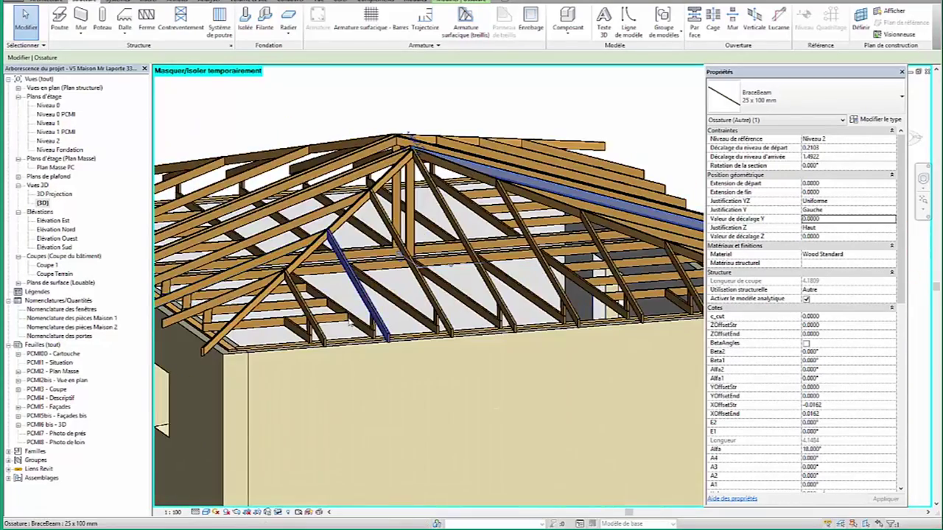
mouse_move(346, 341)
shift+middle_down()
mouse_move(437, 347)
mouse_move(508, 319)
shift+middle_up()
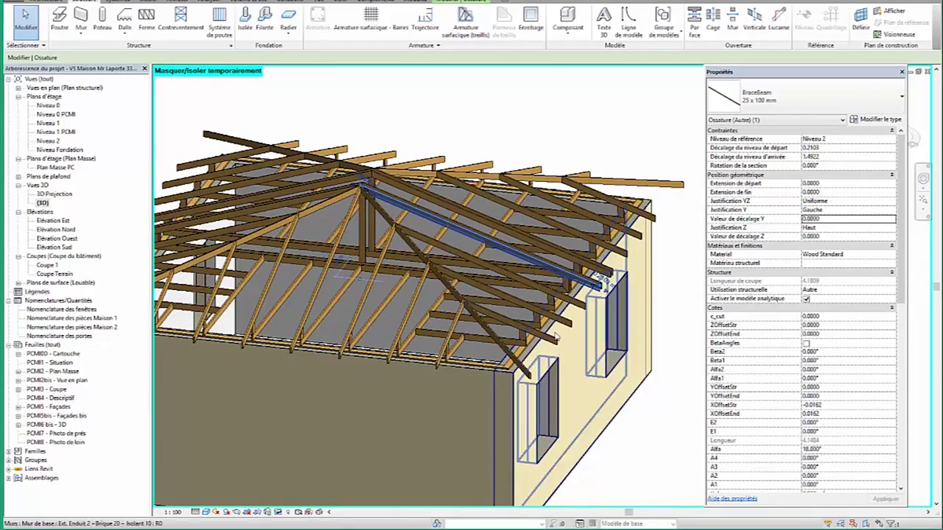
scroll(508, 319, up, 2)
scroll(508, 319, down, 2)
scroll(510, 320, up, 2)
scroll(536, 283, down, 2)
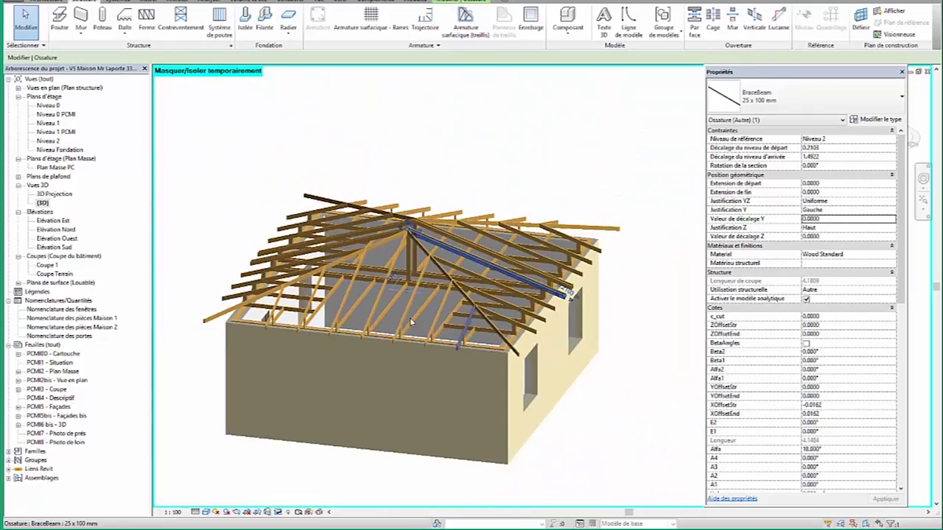
scroll(490, 341, up, 2)
shift+middle_drag(490, 341, 401, 327)
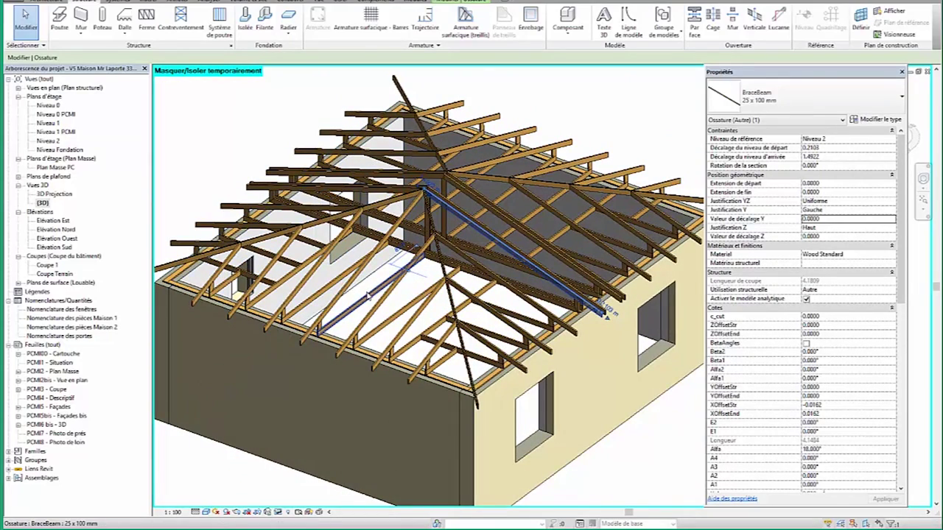
scroll(325, 335, up, 4)
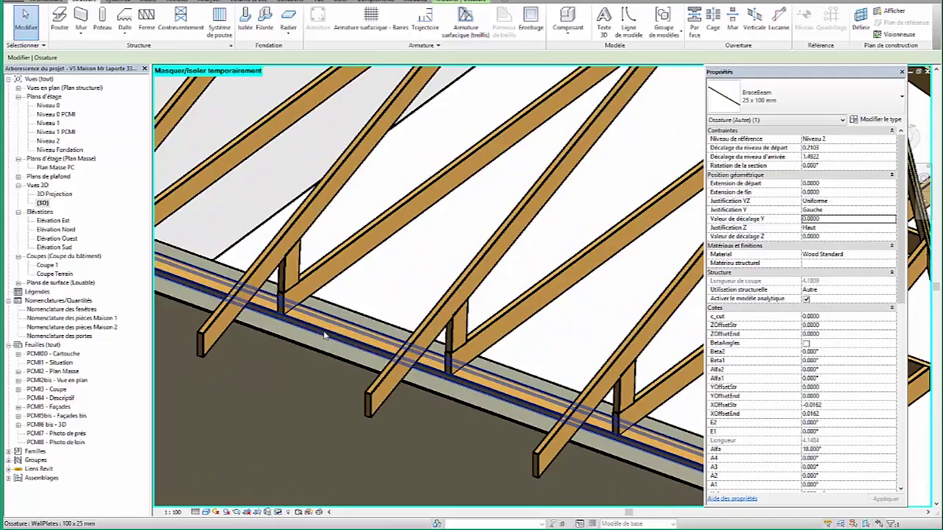
scroll(325, 335, down, 4)
scroll(306, 374, down, 2)
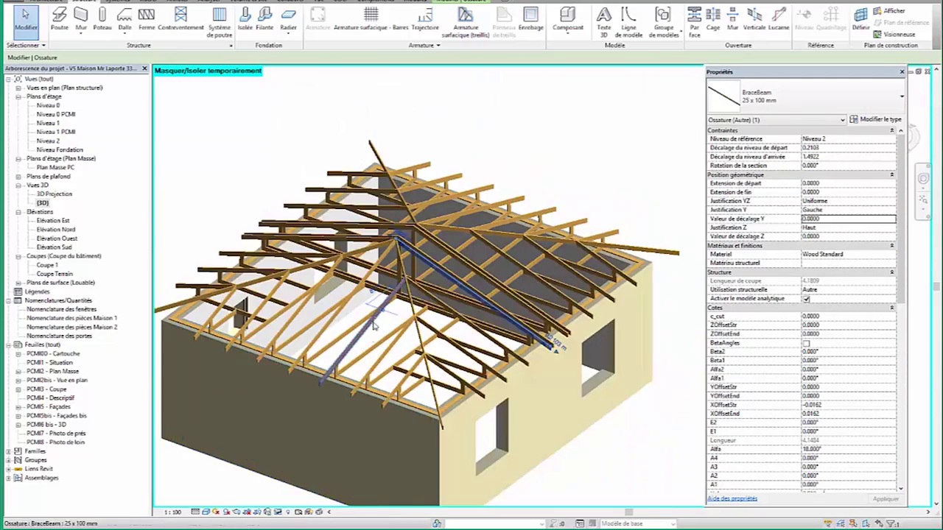
scroll(383, 309, up, 1)
scroll(406, 280, up, 3)
scroll(427, 250, down, 2)
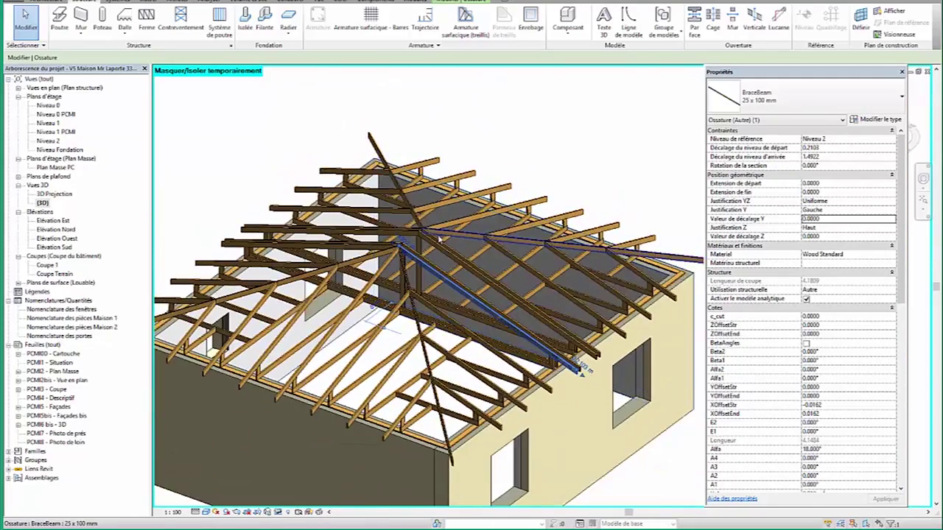
scroll(439, 240, up, 2)
scroll(435, 258, down, 3)
scroll(431, 284, down, 1)
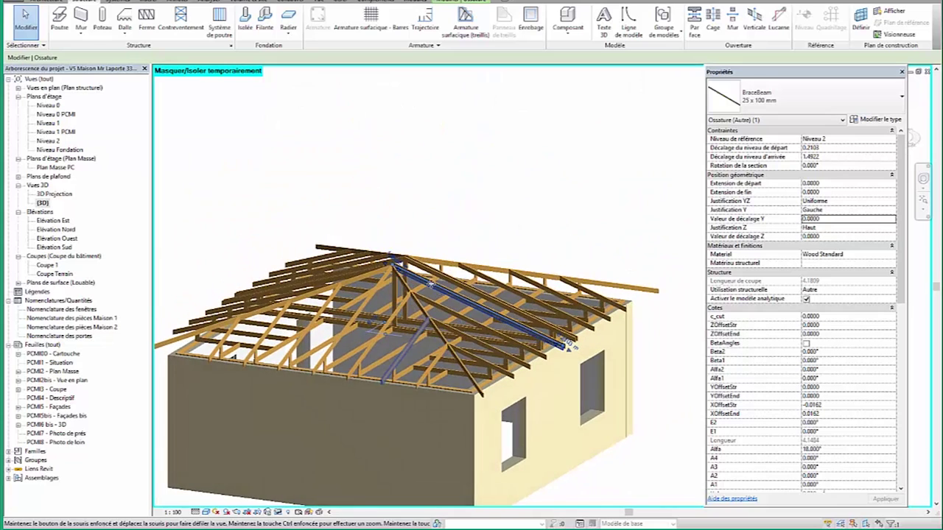
- Render the 3D view at Qualité moyenne (medium) quality and close the Rendering dialog
click(237, 512)
click(179, 142)
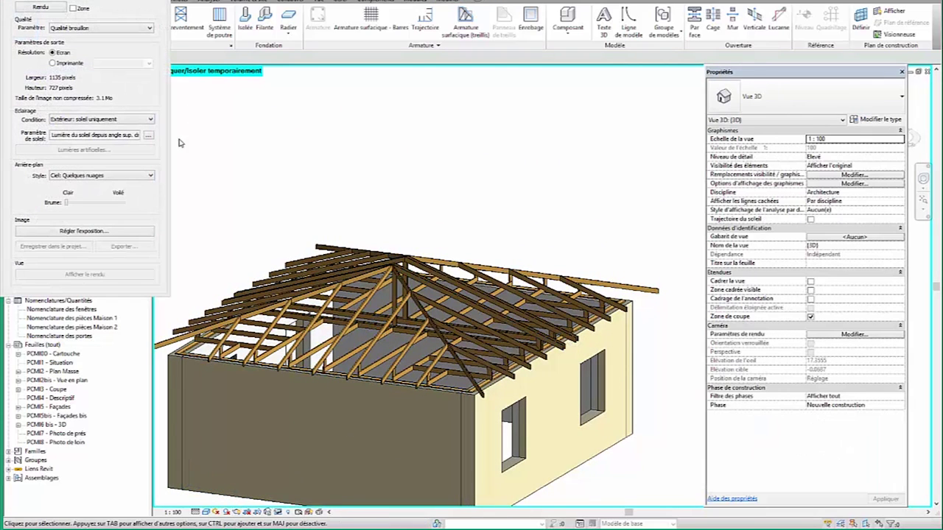
click(81, 30)
click(81, 50)
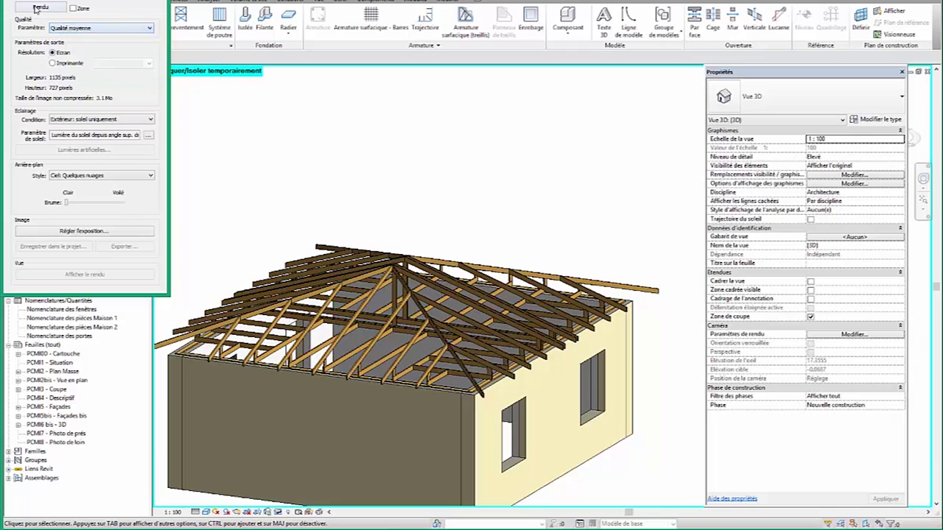
click(40, 7)
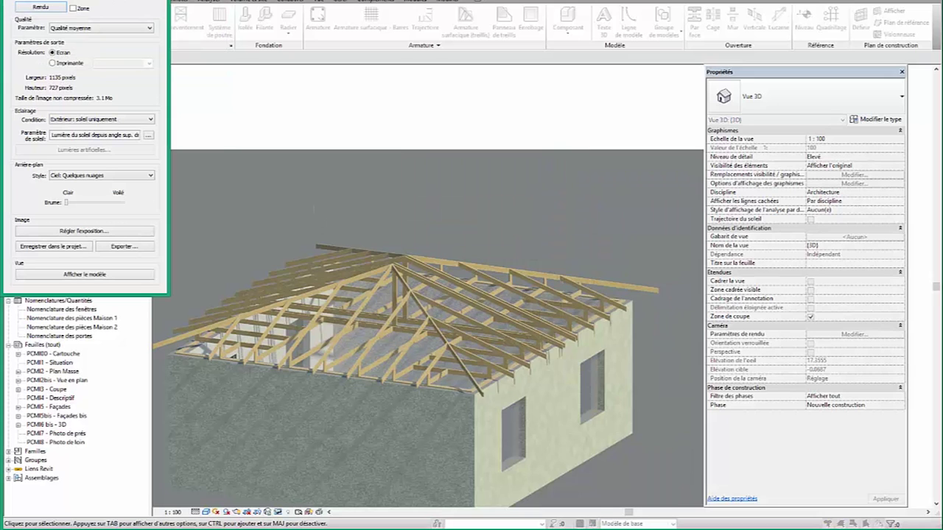
scroll(442, 299, down, 2)
- Launch Extensions > Modélisation > Treillis de toit and dismiss its single-roof warning
scroll(442, 298, down, 2)
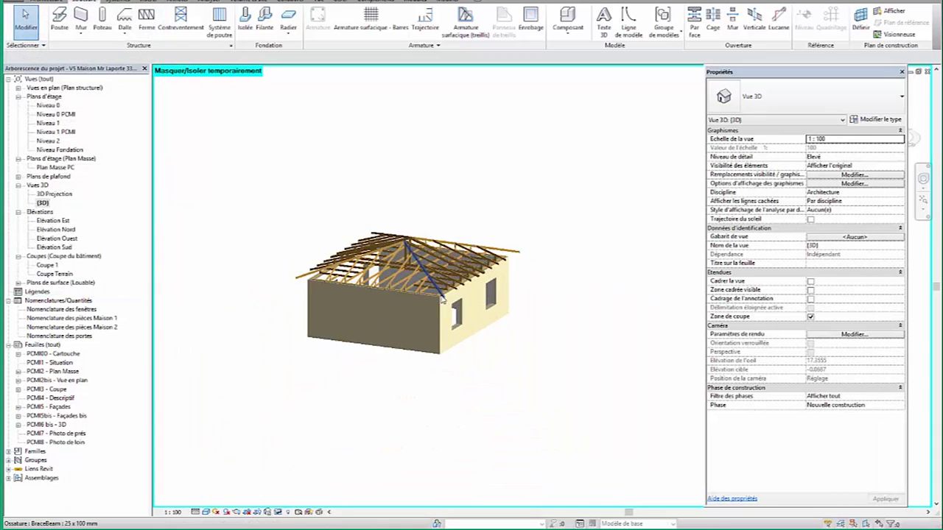
shift+middle_drag(442, 299, 424, 216)
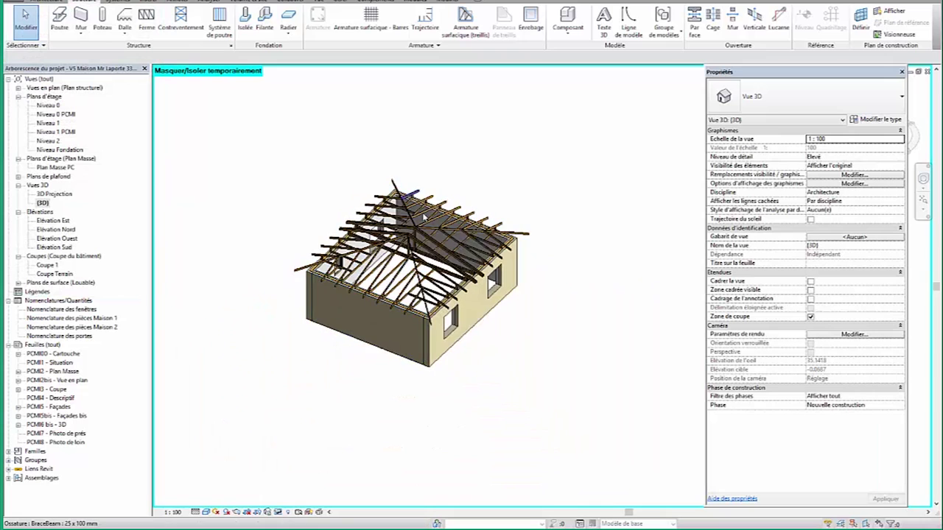
scroll(424, 216, up, 3)
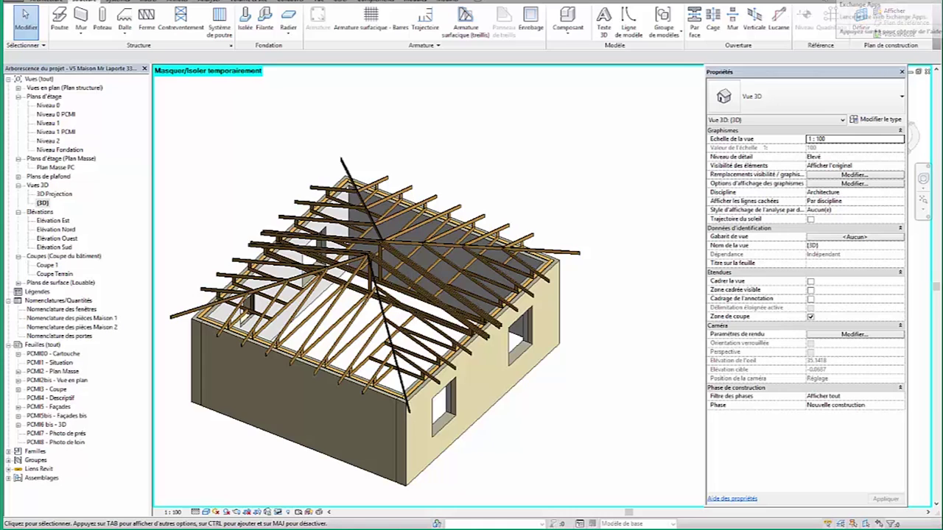
click(413, 3)
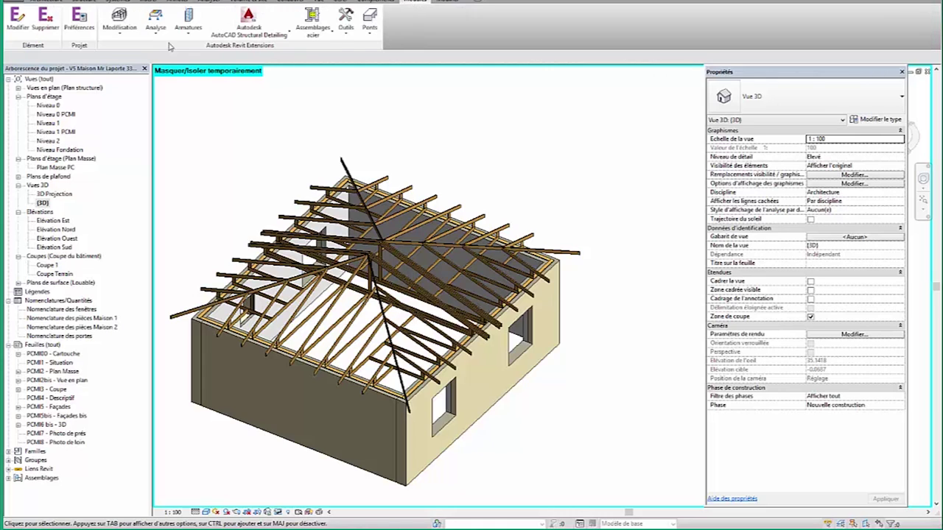
click(124, 34)
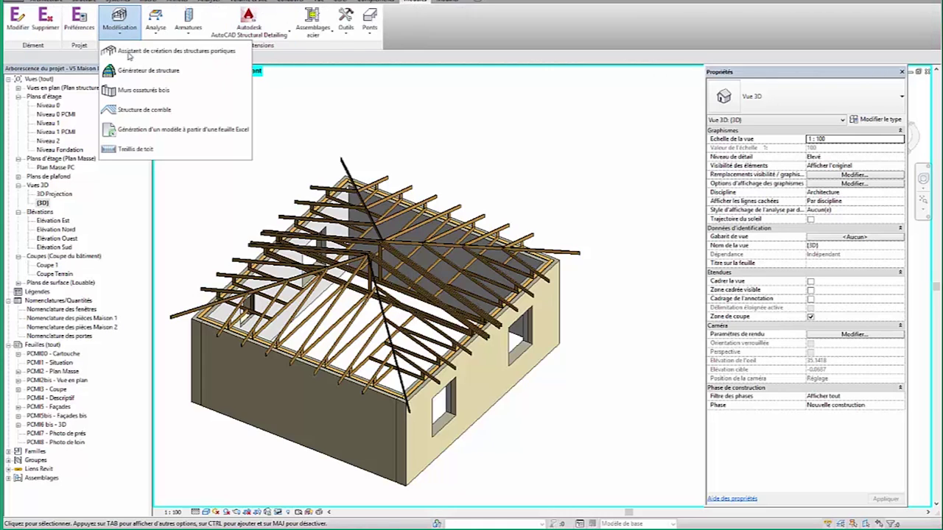
click(137, 149)
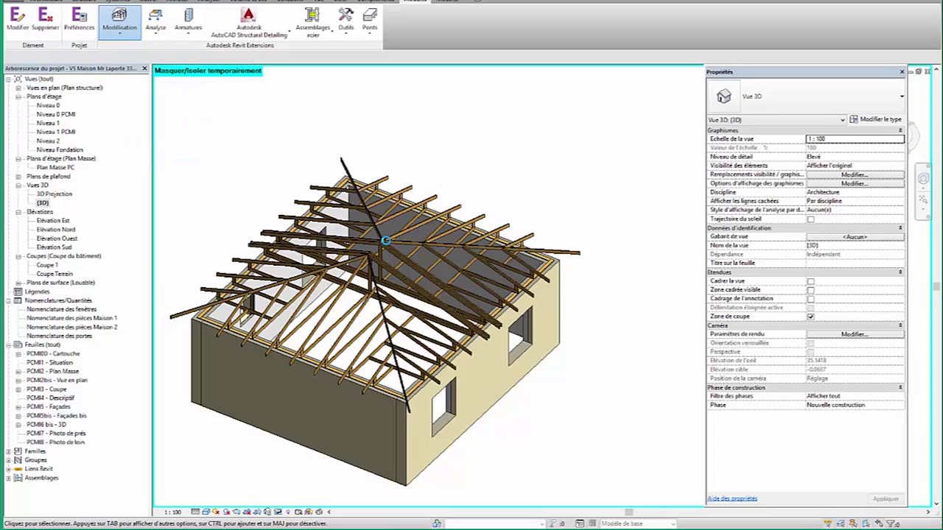
click(515, 284)
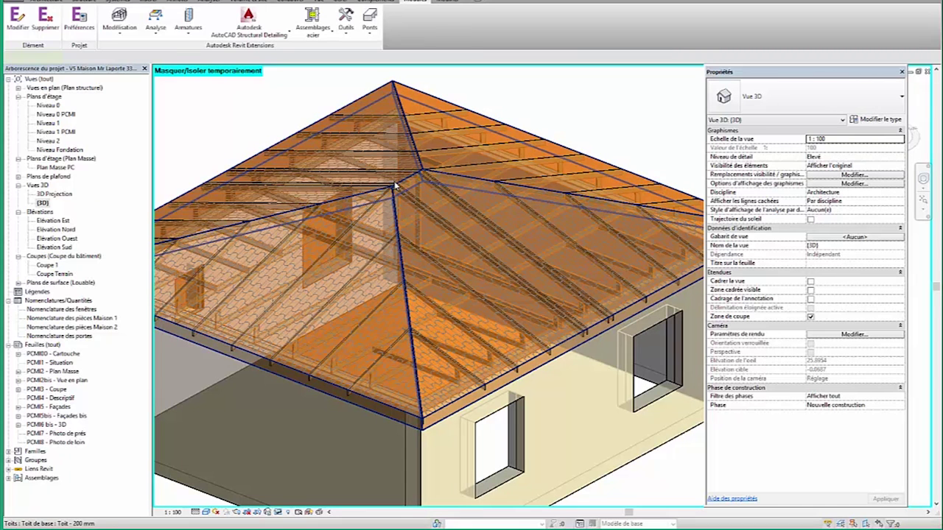
click(395, 186)
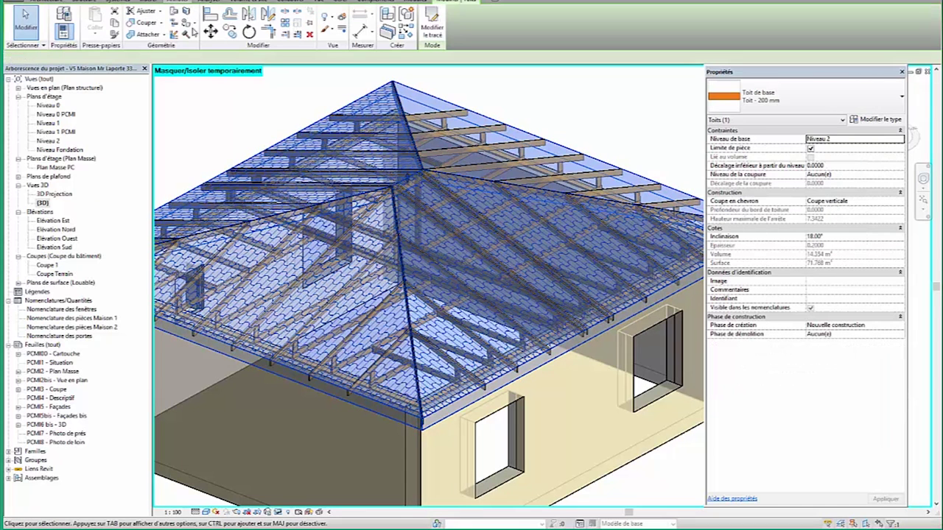
click(413, 2)
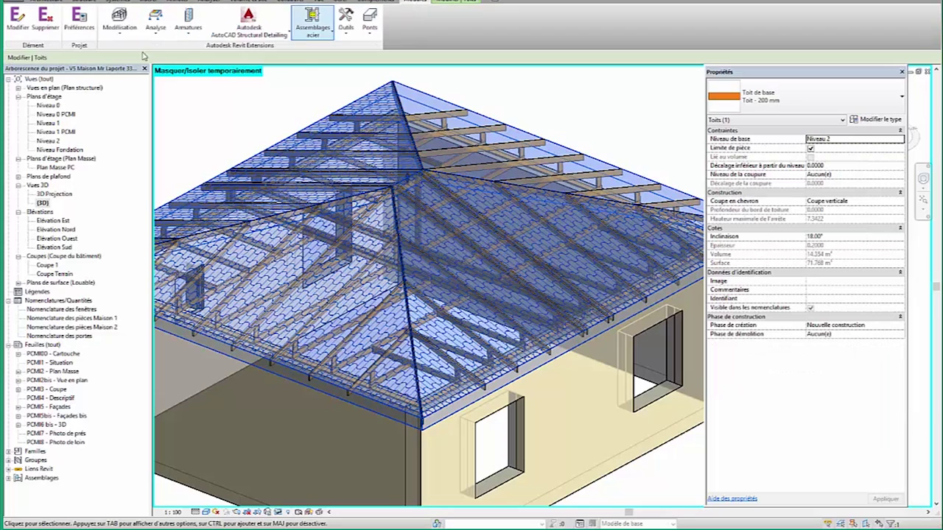
click(119, 22)
click(148, 154)
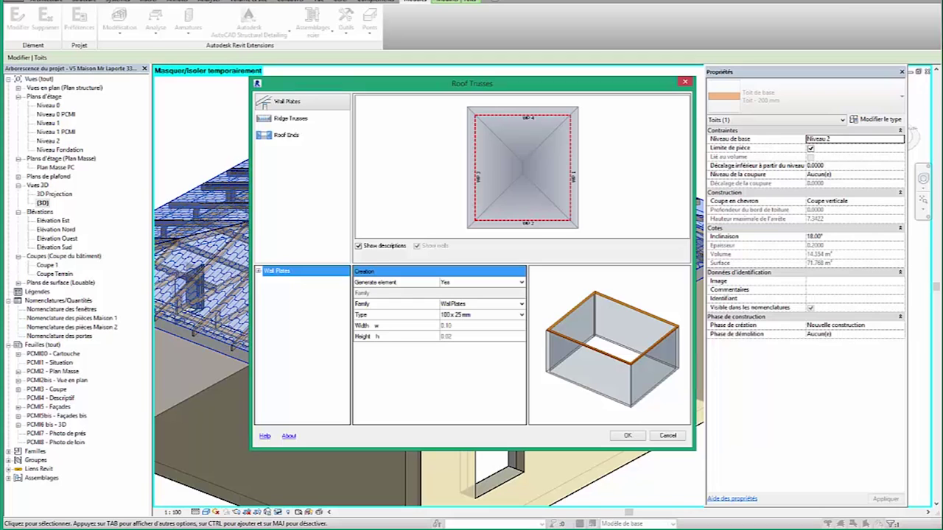
key(Escape)
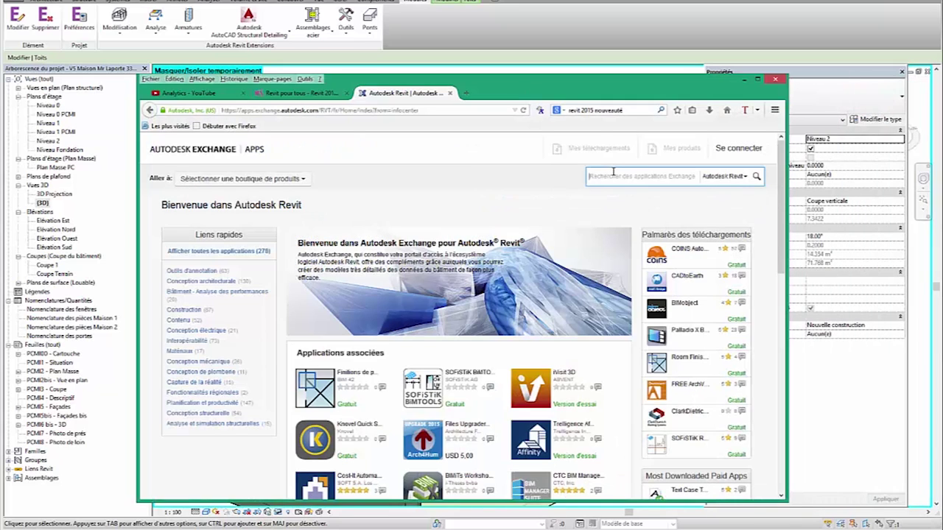
text(roof)
- Search Exchange Apps for 'roof' and open the Timber Framing 2015 details page
key(Return)
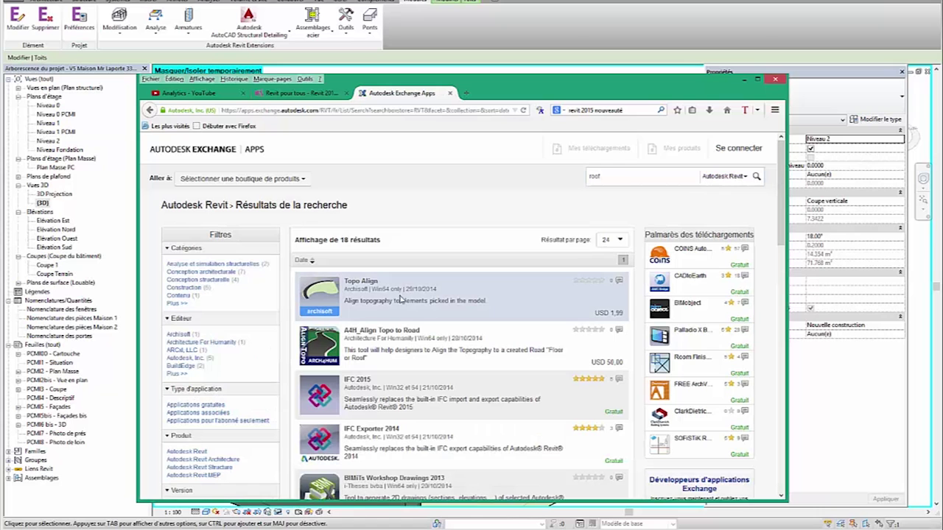
scroll(440, 294, down, 3)
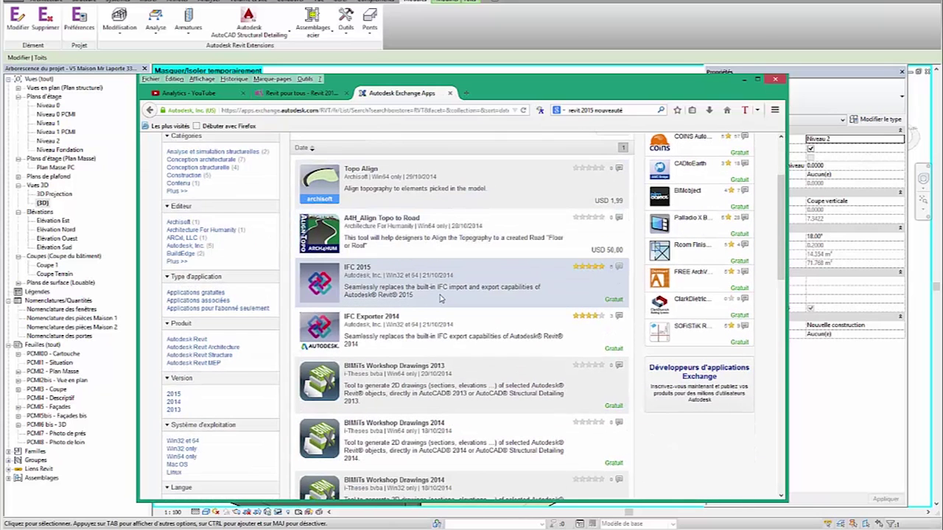
scroll(440, 298, down, 2)
scroll(440, 298, down, 4)
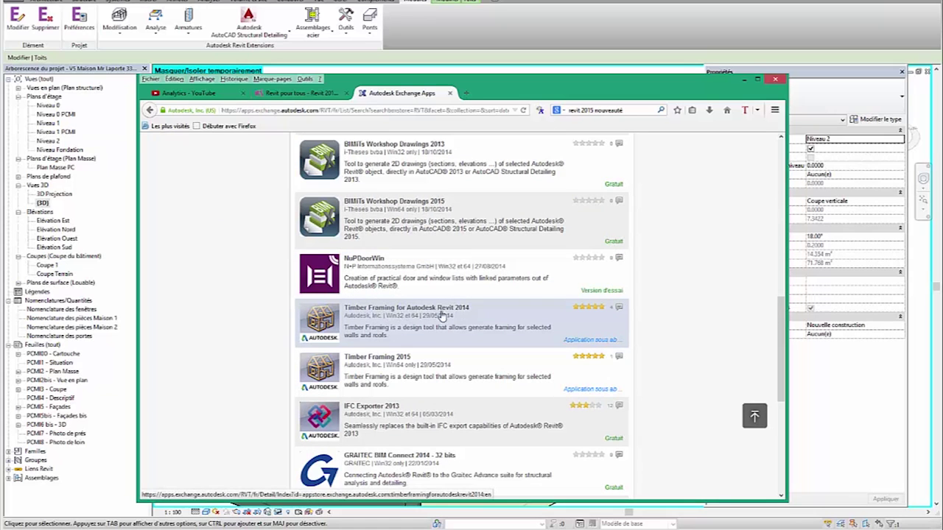
scroll(372, 306, down, 2)
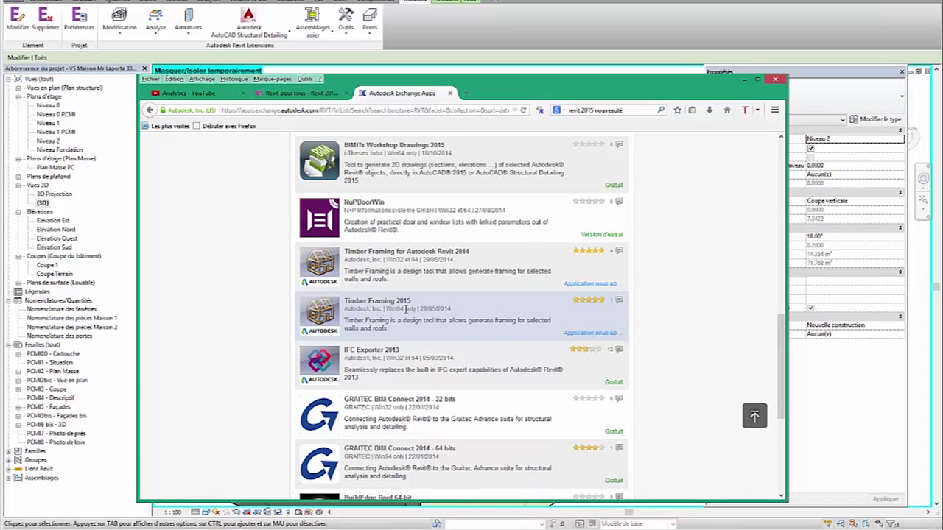
scroll(406, 310, down, 2)
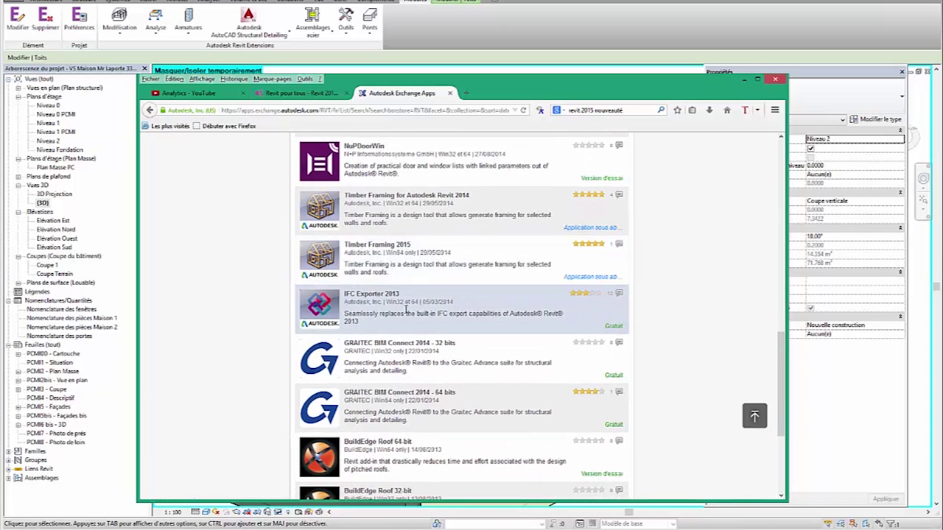
click(378, 251)
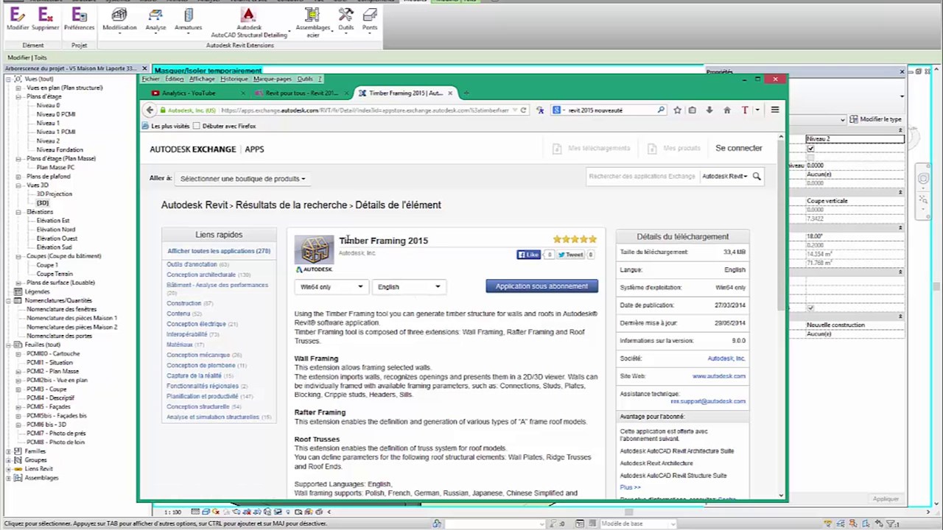
- View the enlarged Roof model screenshot of Timber Framing 2015, then close its page
drag(431, 244, 333, 241)
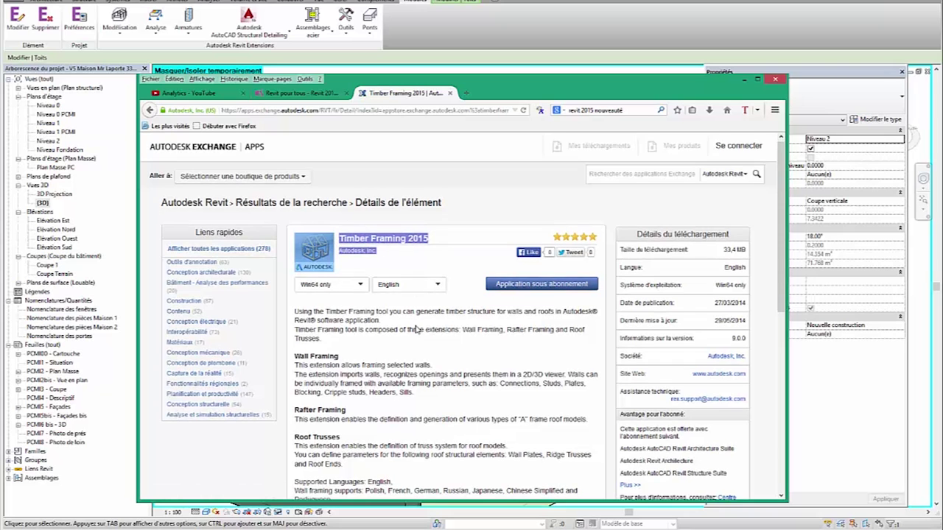
scroll(360, 327, down, 4)
scroll(364, 328, down, 2)
click(367, 330)
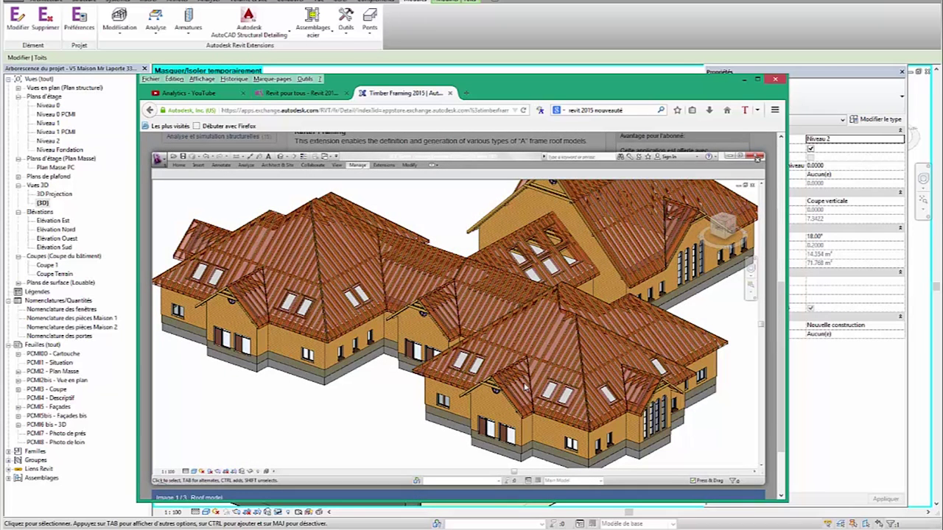
click(451, 93)
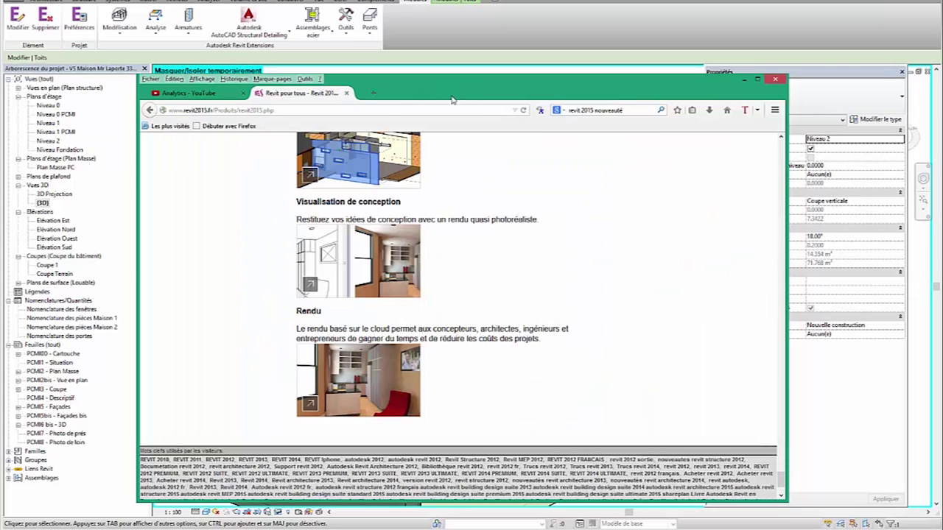
- Close the Revit pour tous browser page and return to Revit's 3D view
click(346, 94)
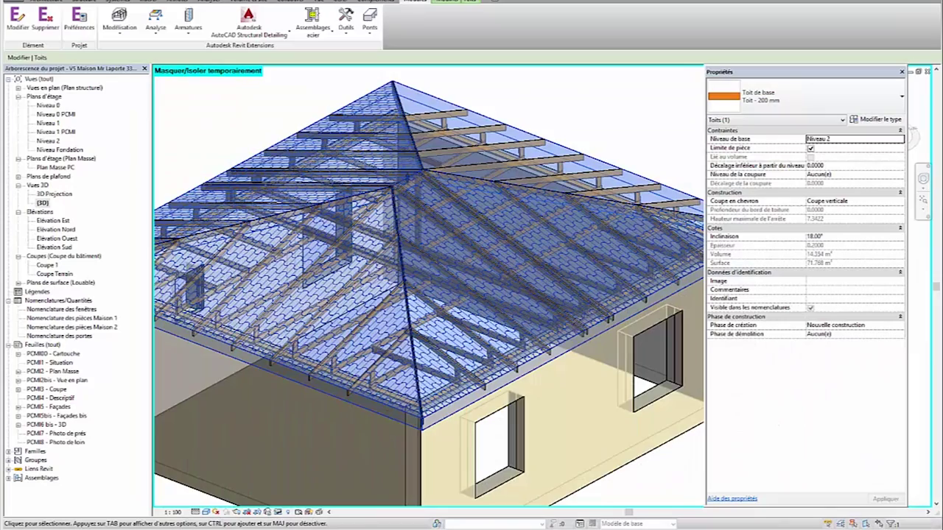
scroll(401, 173, down, 3)
key(Escape)
scroll(398, 166, up, 5)
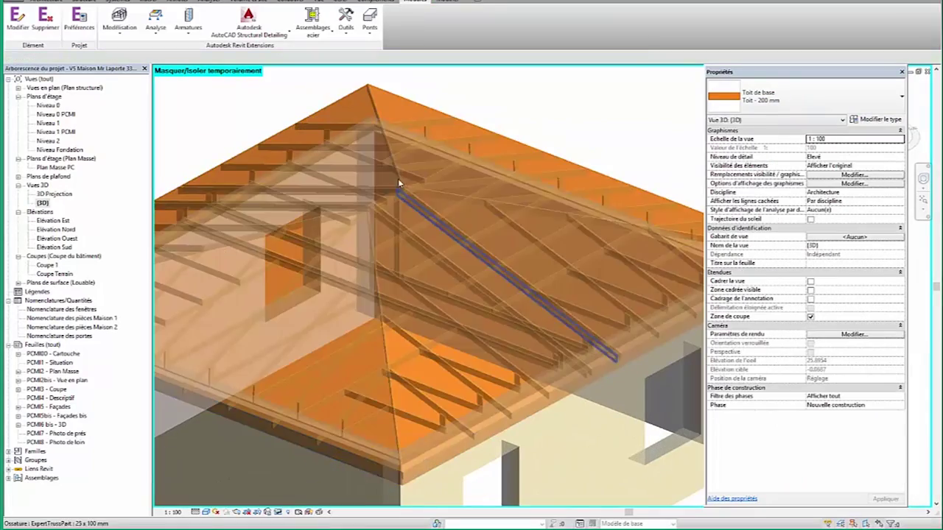
- Select the tiled hip roof, orbit the house to a new angle, then deselect it
click(397, 162)
scroll(442, 177, down, 3)
scroll(500, 194, up, 1)
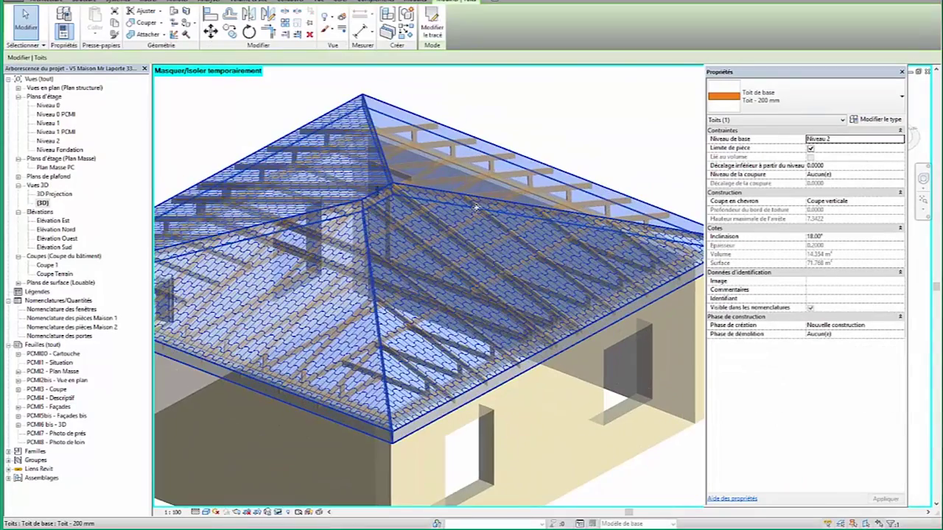
scroll(500, 194, up, 1)
scroll(501, 194, up, 2)
scroll(494, 221, down, 3)
scroll(487, 251, up, 2)
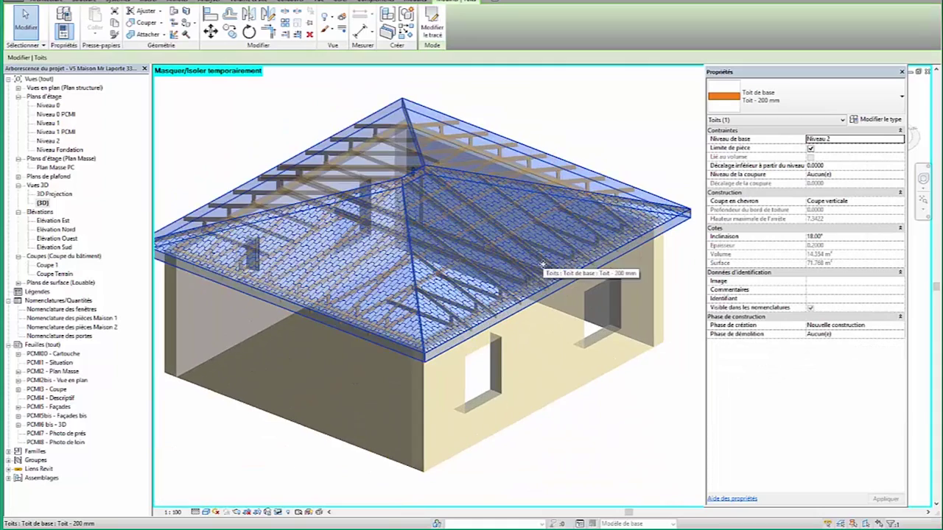
mouse_move(537, 308)
shift+middle_down()
mouse_move(353, 352)
mouse_move(393, 317)
mouse_move(381, 289)
shift+middle_up()
key(Escape)
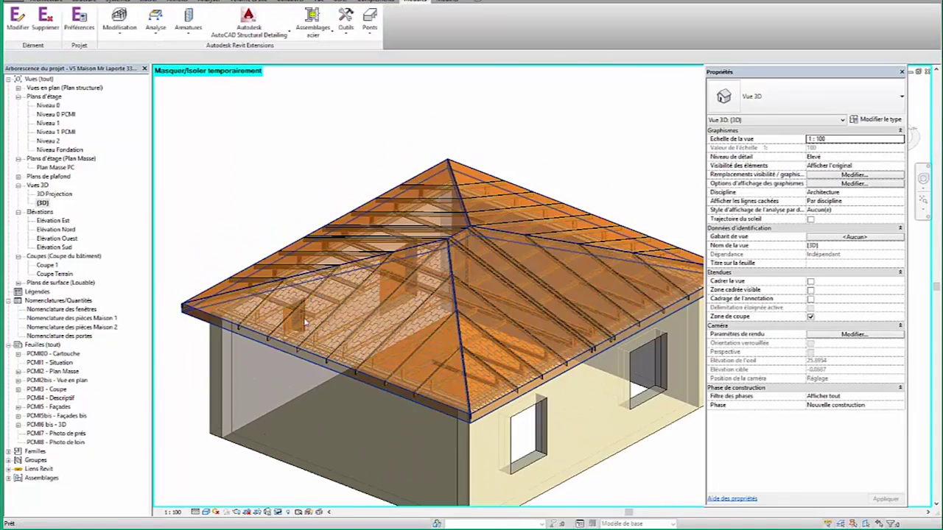
scroll(390, 287, up, 1)
scroll(399, 285, down, 2)
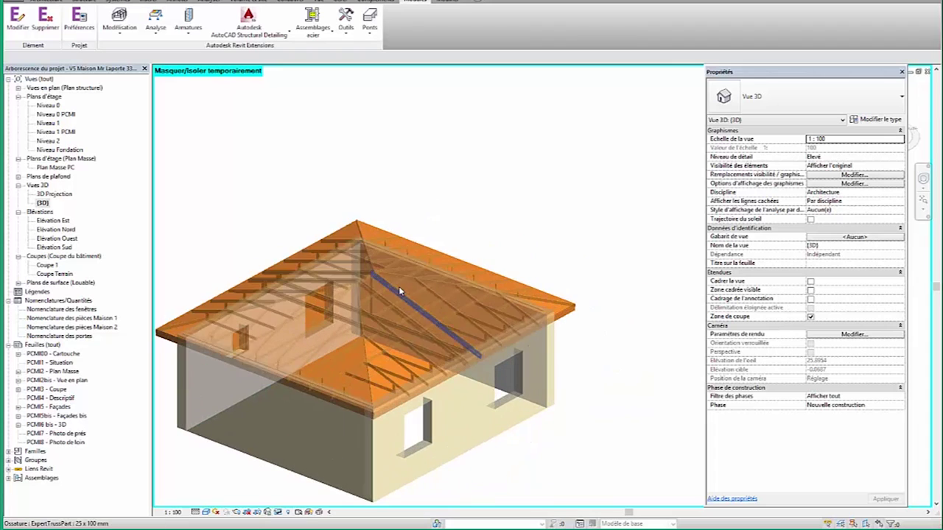